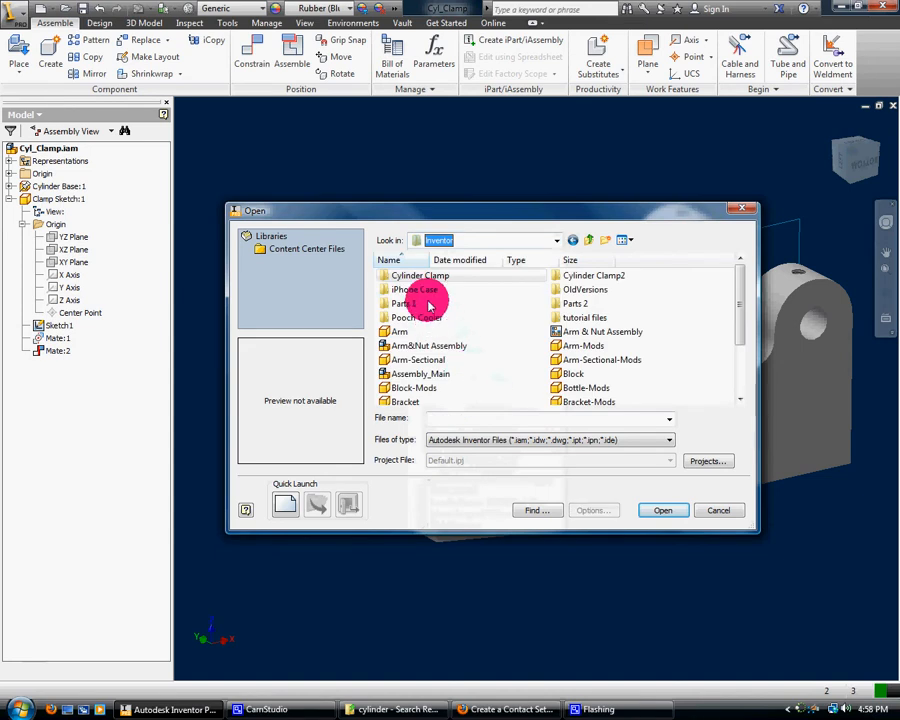
Open Cylinder Body Sub_Assy from the Cylinder Clamp2 folder and convert its colour styles to Appearances
double_click(574, 272)
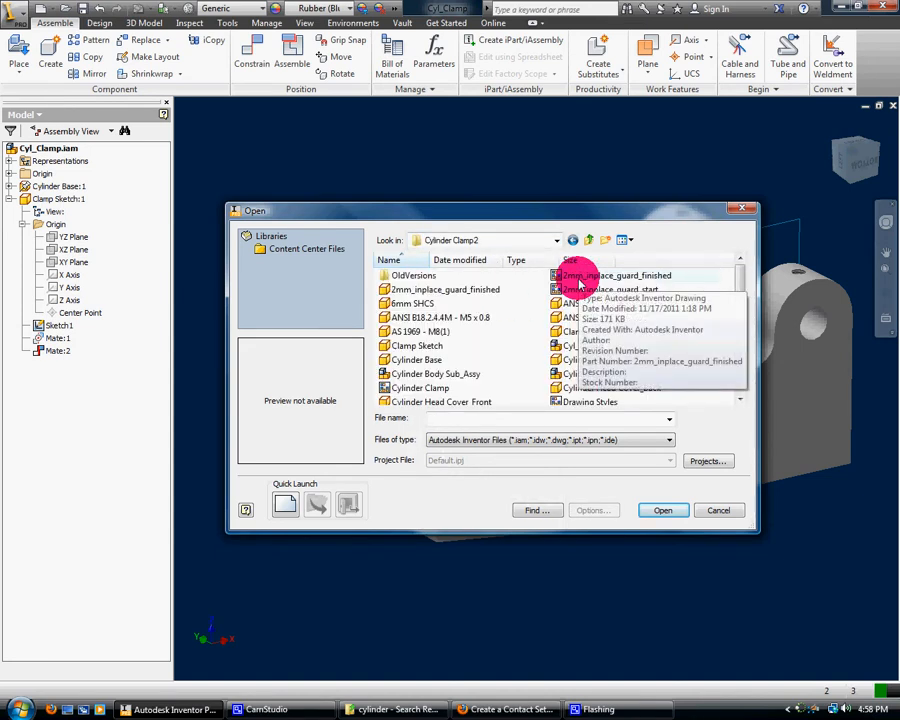
left_click(738, 400)
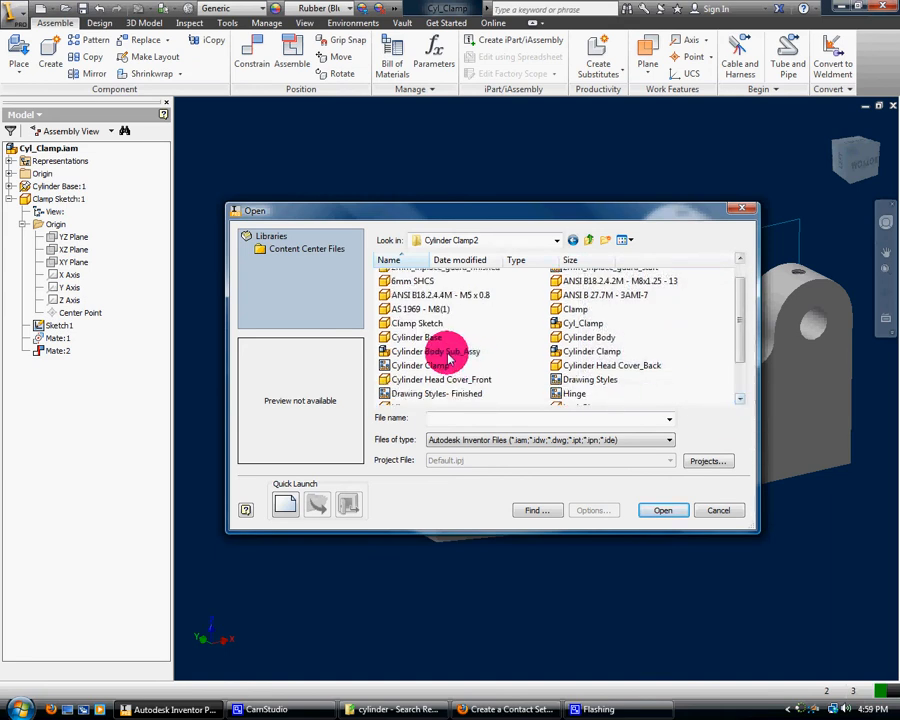
left_click(450, 351)
left_click(665, 512)
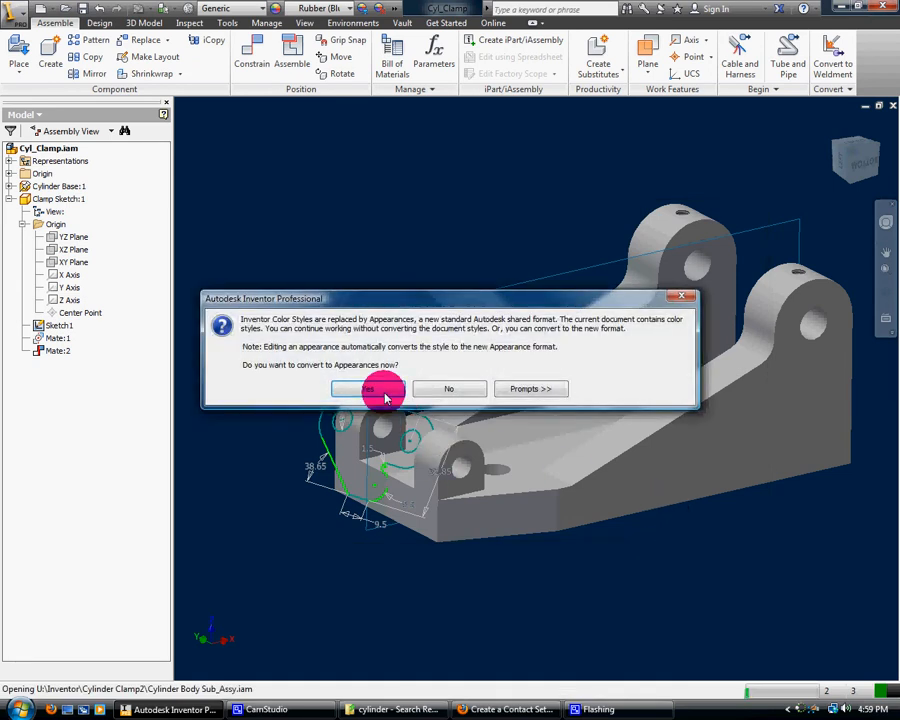
left_click(380, 390)
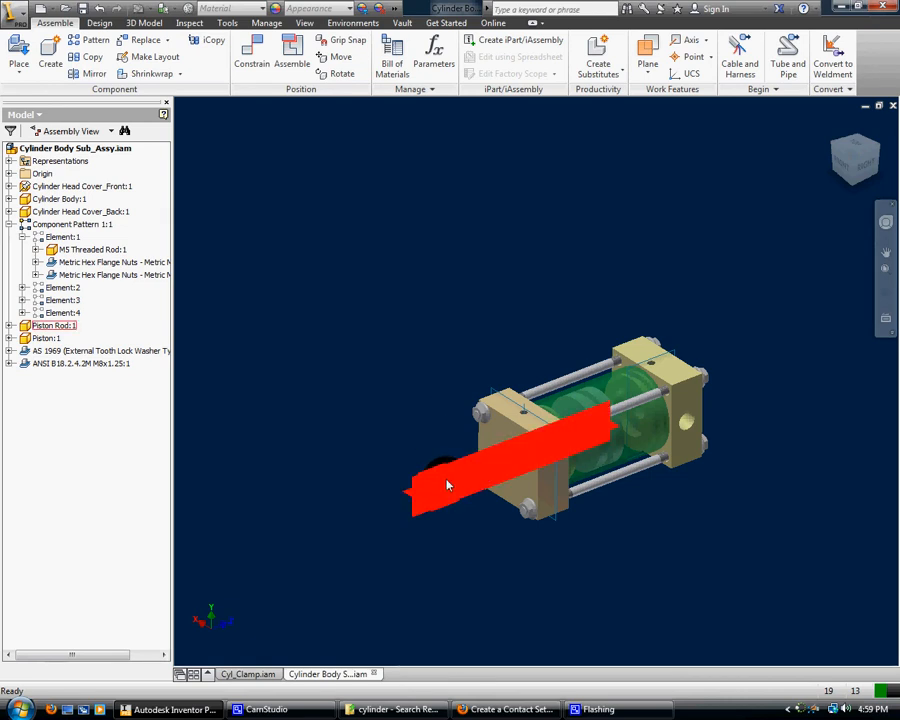
Slide the piston rod along the cylinder to try its motion and activate the contact solver
left_click_drag(447, 486, 438, 510)
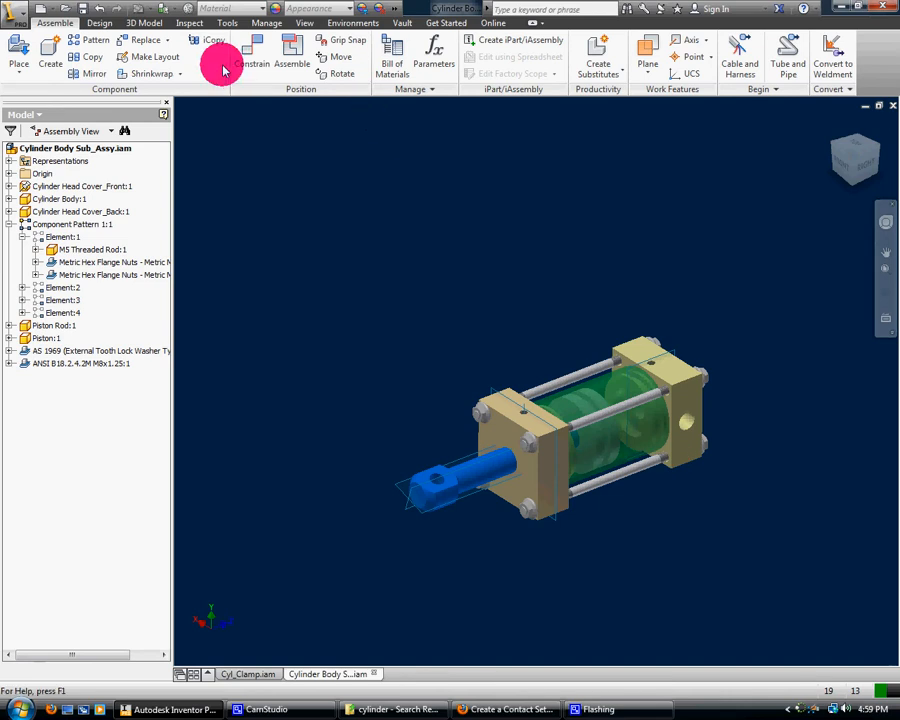
left_click(190, 22)
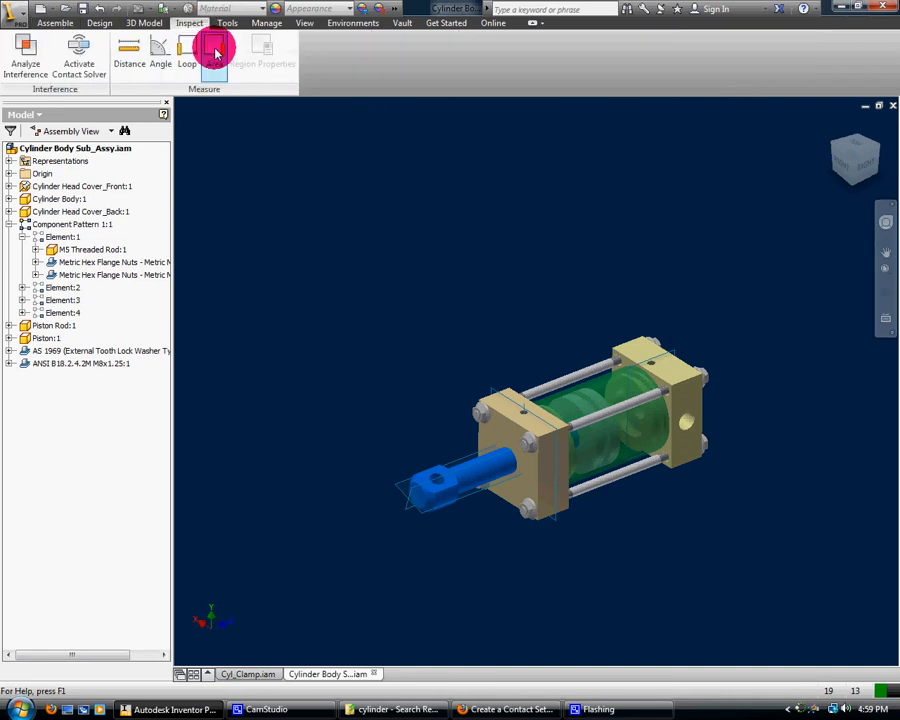
left_click(86, 62)
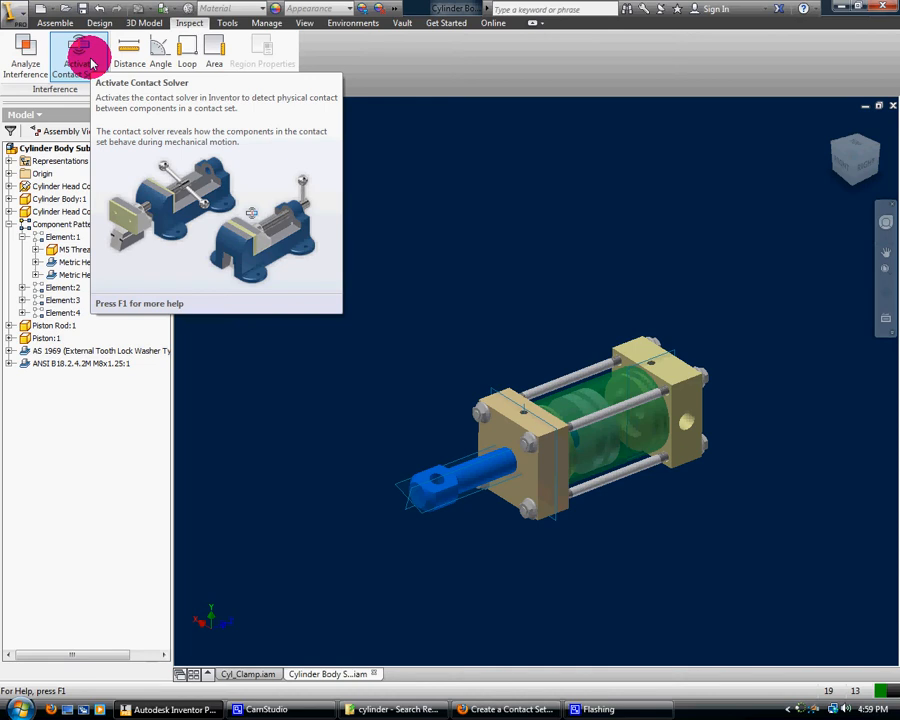
left_click(91, 64)
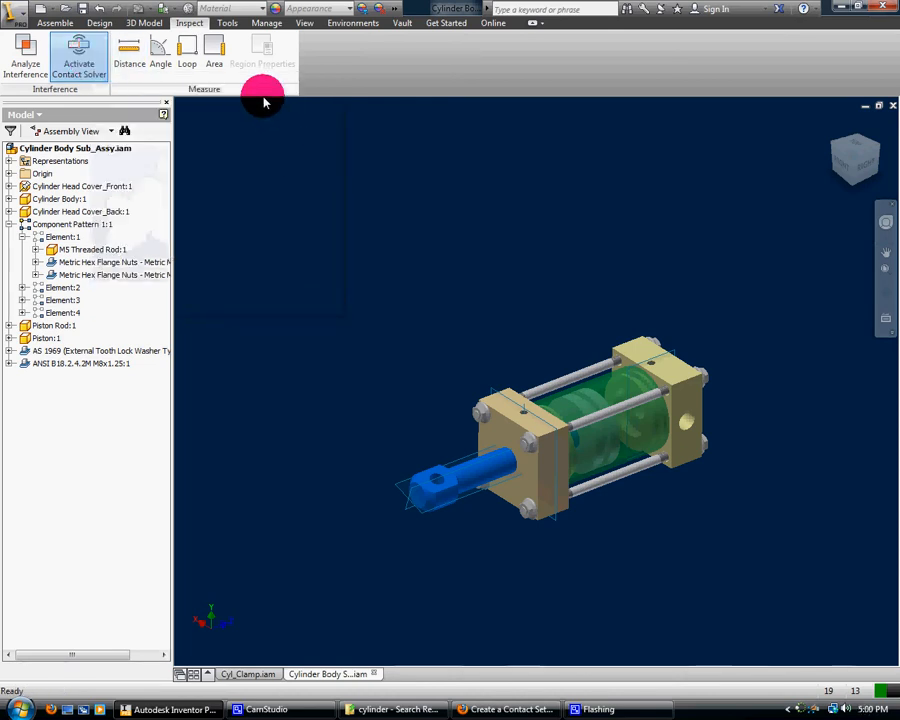
Add Cylinder Head Cover_Front, Cylinder Head Cover_Back and the Piston to the contact set
right_click(110, 187)
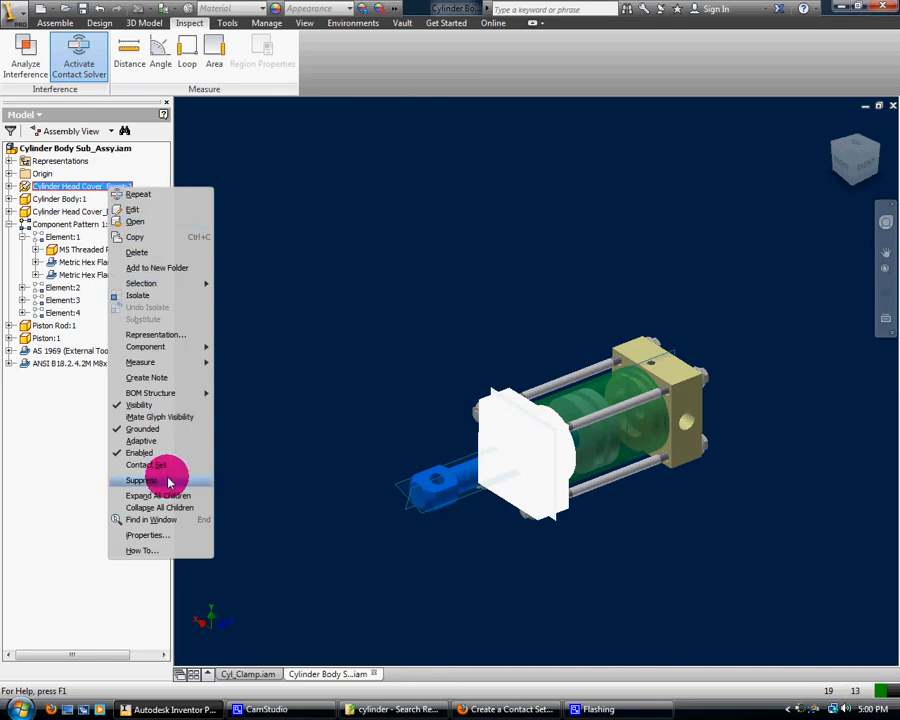
left_click(163, 467)
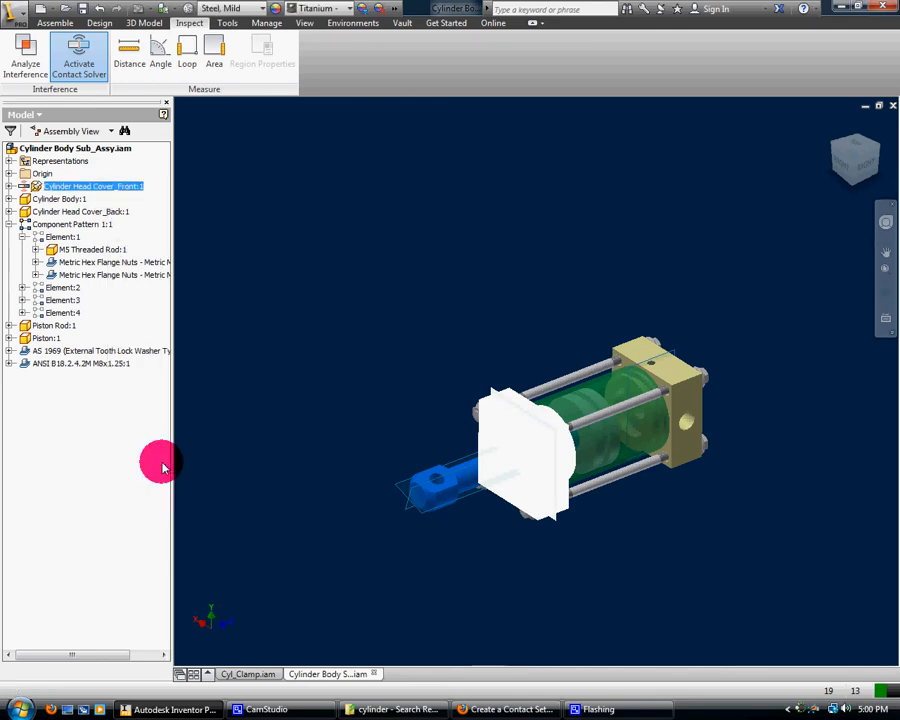
right_click(45, 210)
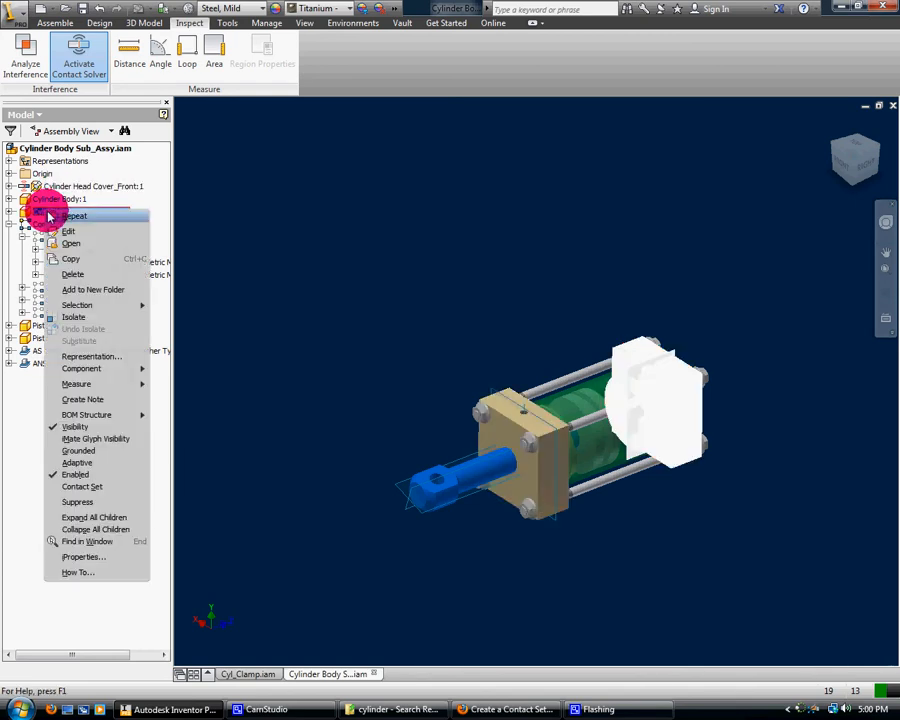
left_click(112, 486)
right_click(50, 339)
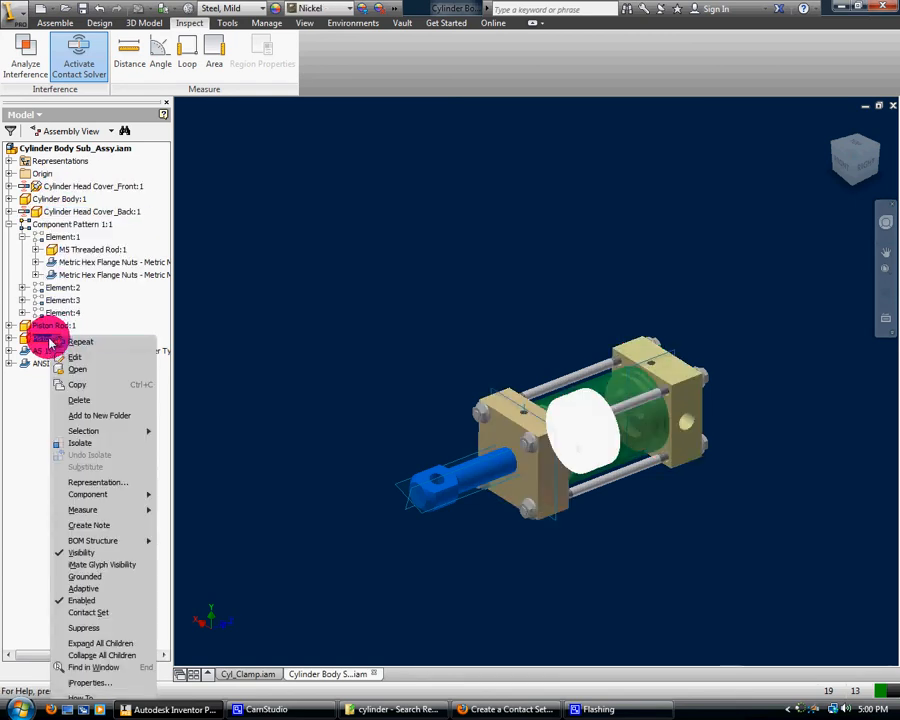
left_click(104, 613)
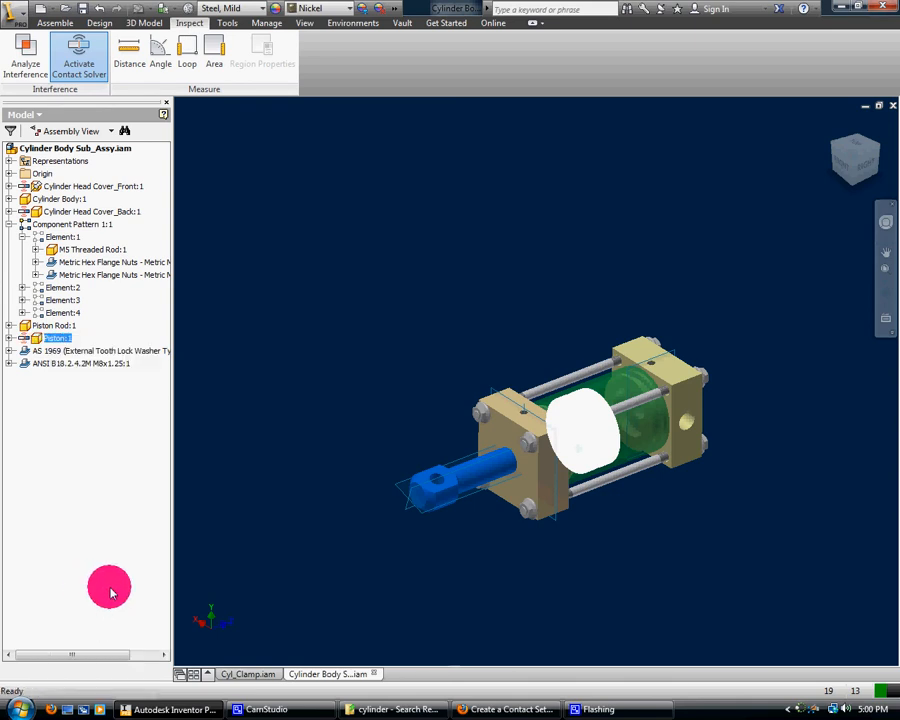
Test the piston rod's travel with the contact solver on and off, leaving the solver activated
left_click_drag(430, 494, 550, 514)
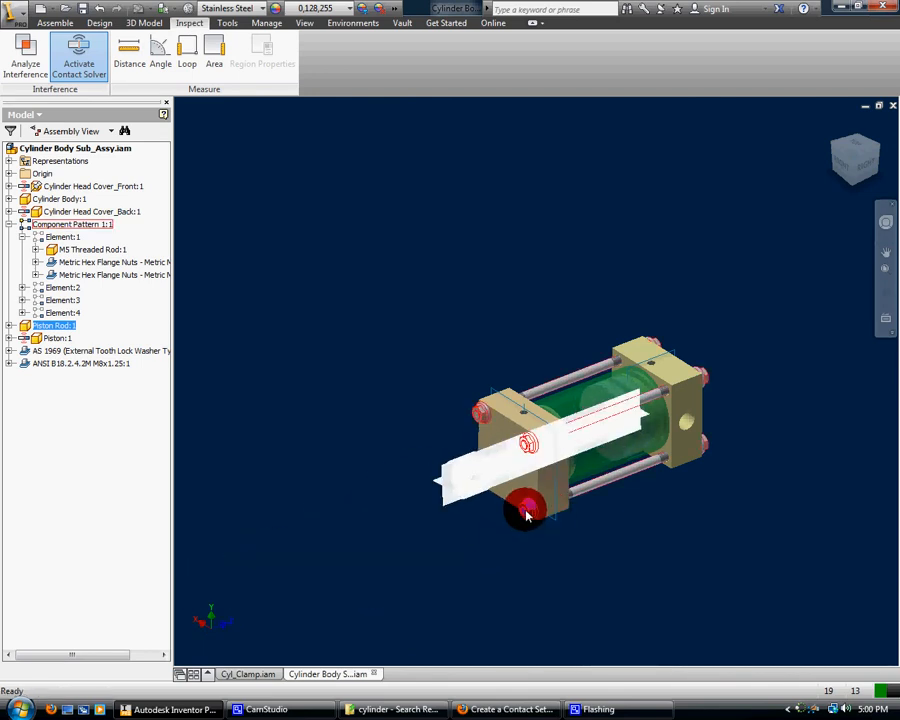
left_click(78, 58)
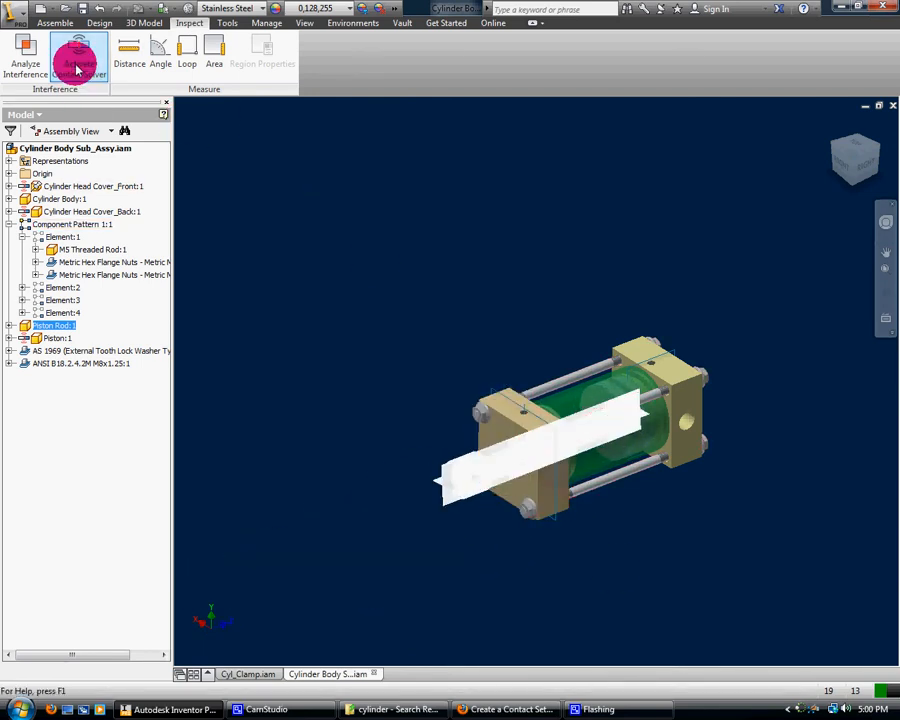
left_click_drag(490, 500, 425, 473)
left_click(80, 57)
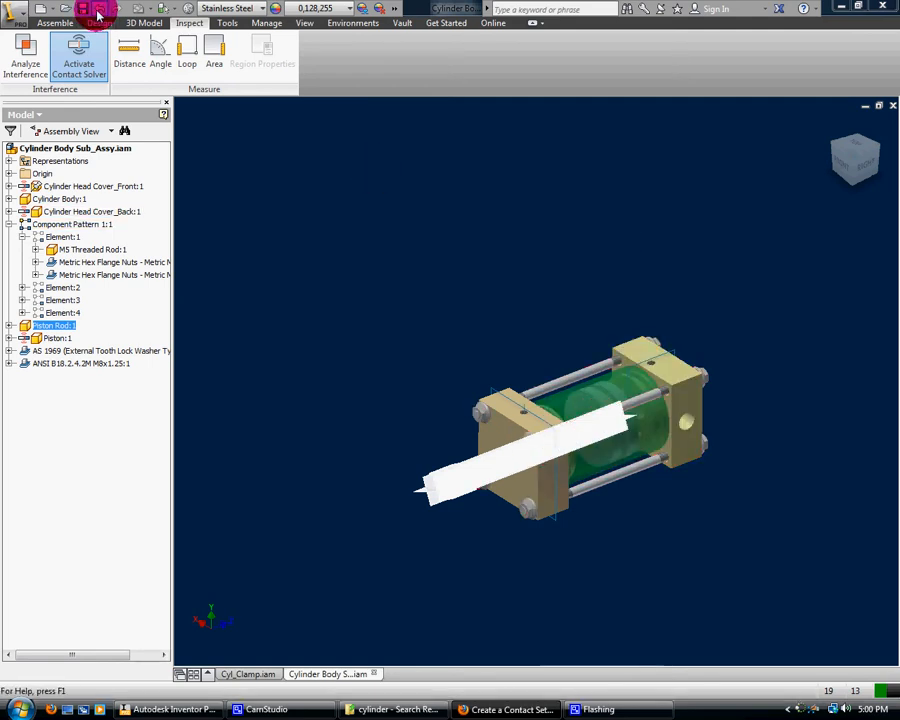
Turn off the Enabled state of the Cylinder Body so the parts inside it can be picked
left_click(55, 22)
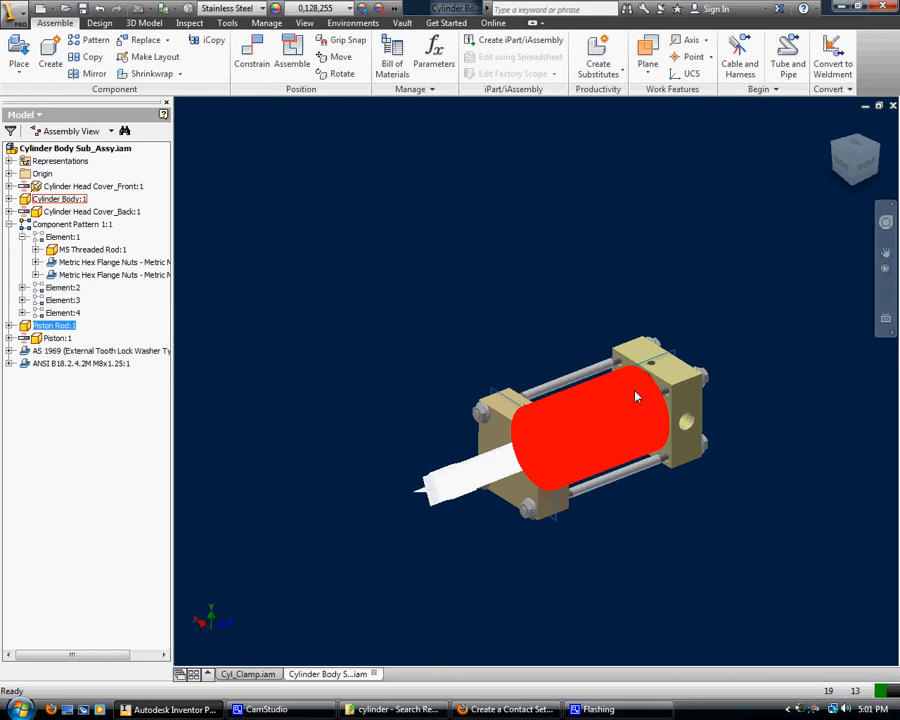
right_click(57, 202)
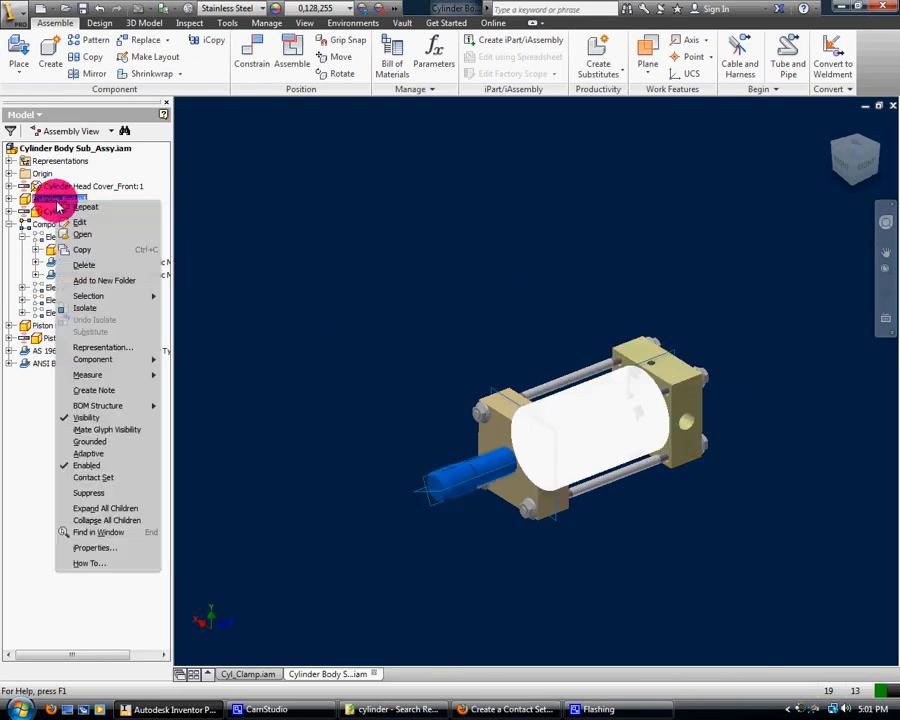
left_click(101, 464)
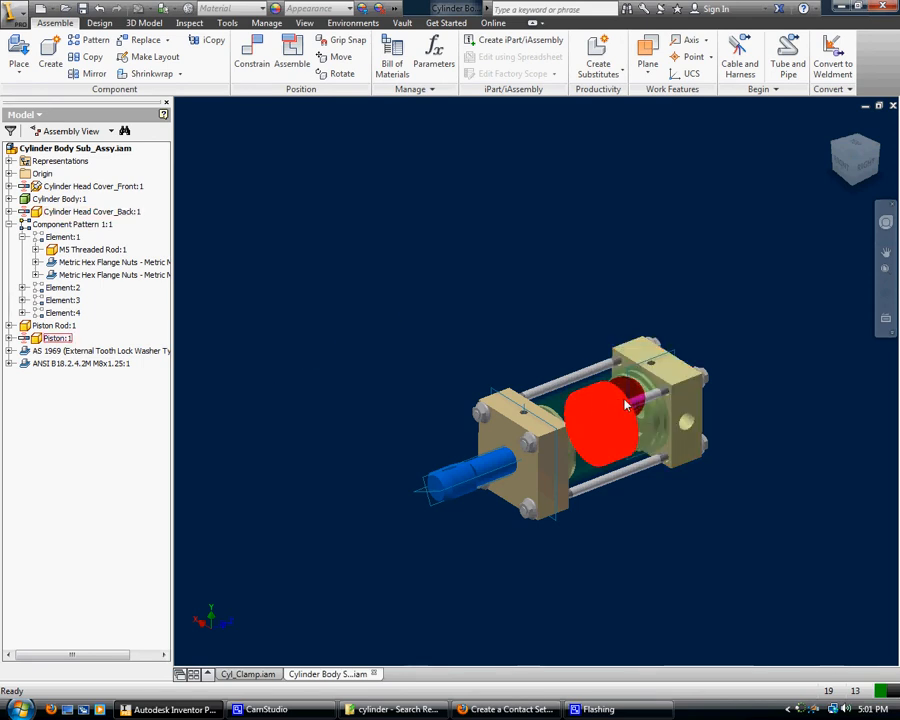
Set up a mate constraint with 0 mm offset between the piston's end face and the back head cover's inner face
scroll(643, 413, "up", 3)
scroll(643, 412, "down", 7)
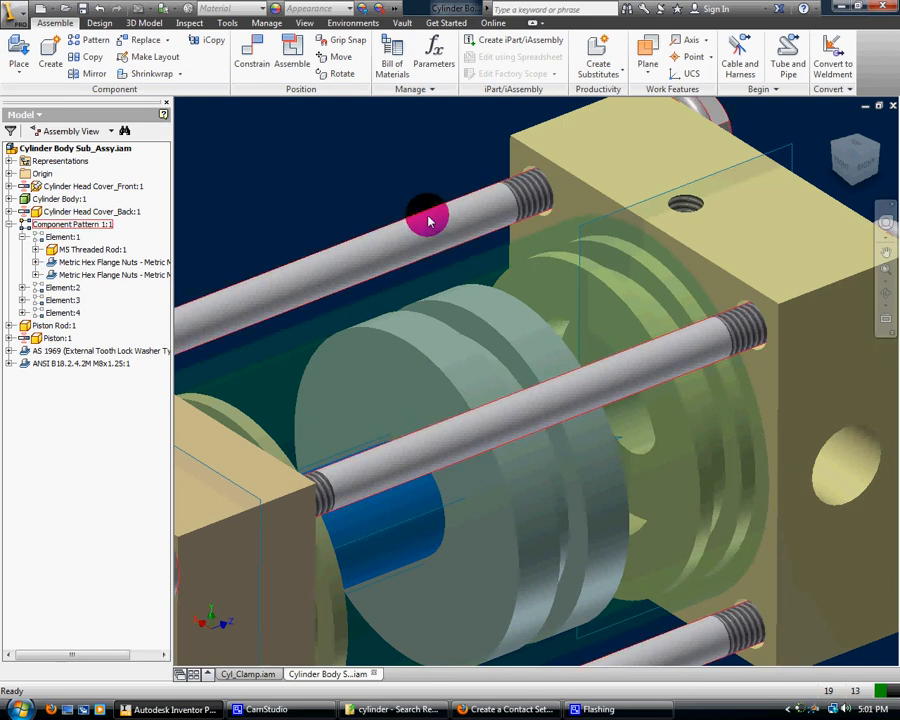
scroll(496, 291, "up", 3)
scroll(628, 452, "down", 3)
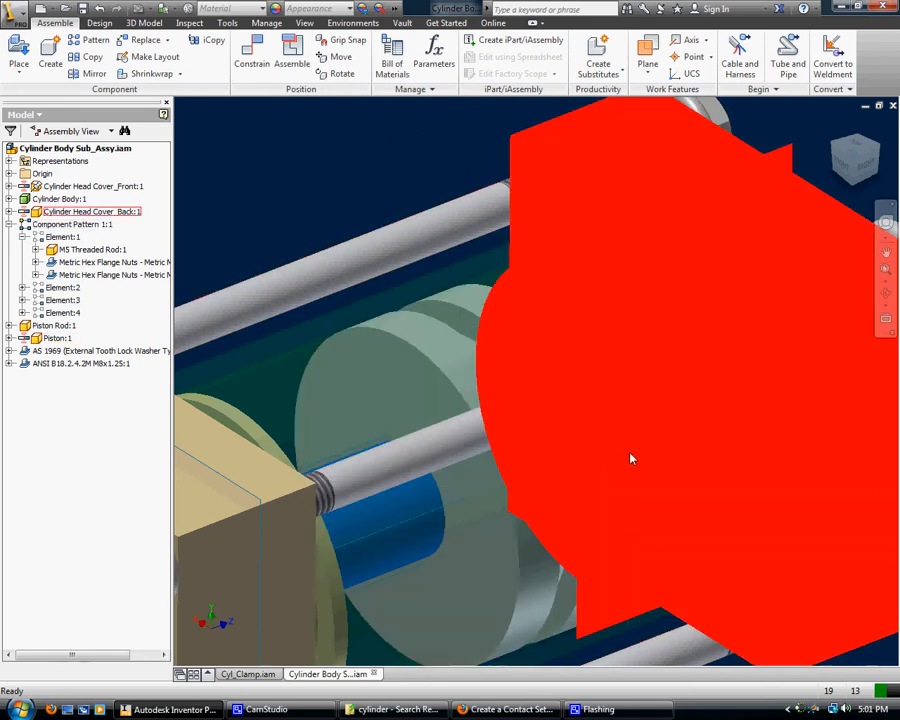
scroll(640, 440, "up", 3)
scroll(580, 355, "down", 3)
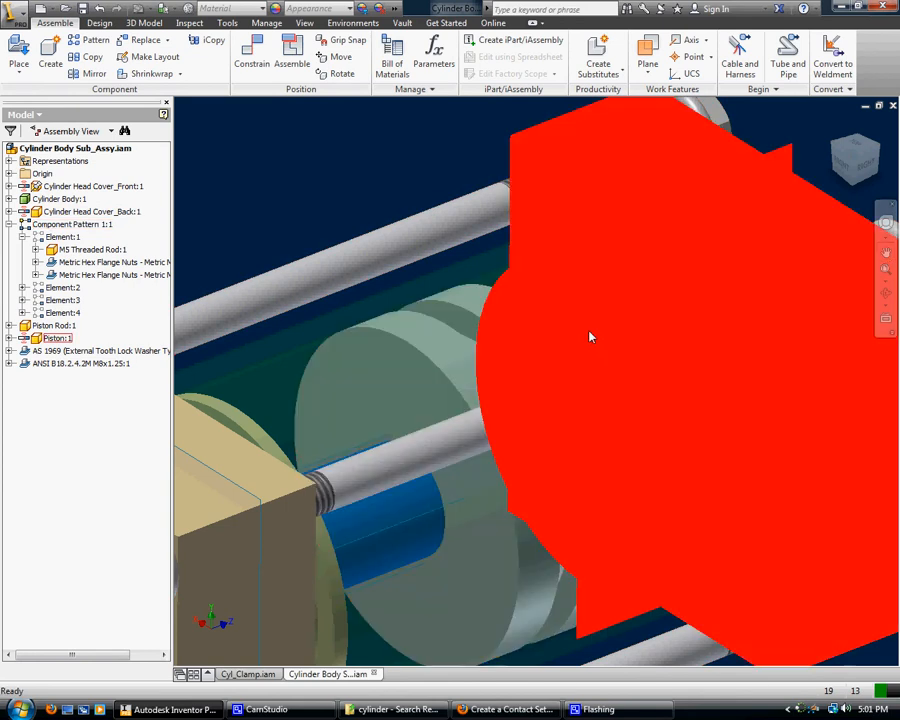
left_click(260, 60)
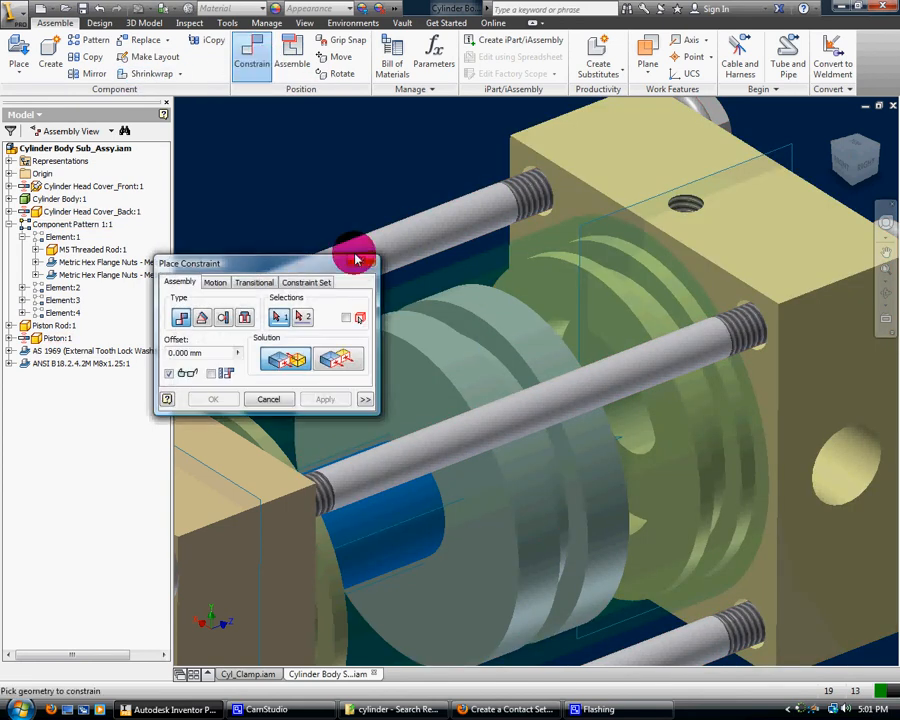
left_click(549, 330)
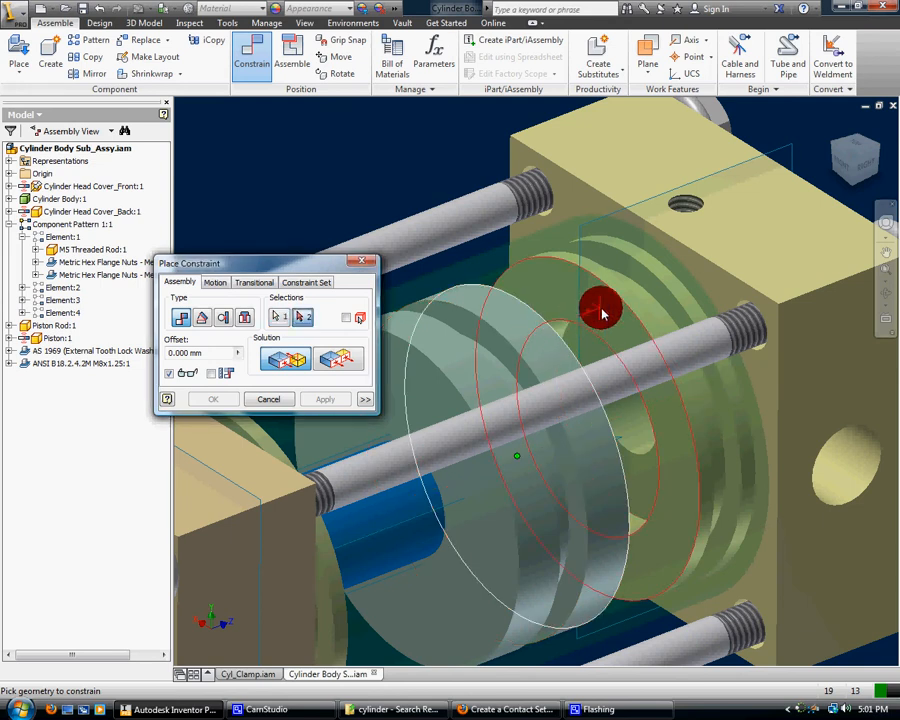
left_click(620, 305)
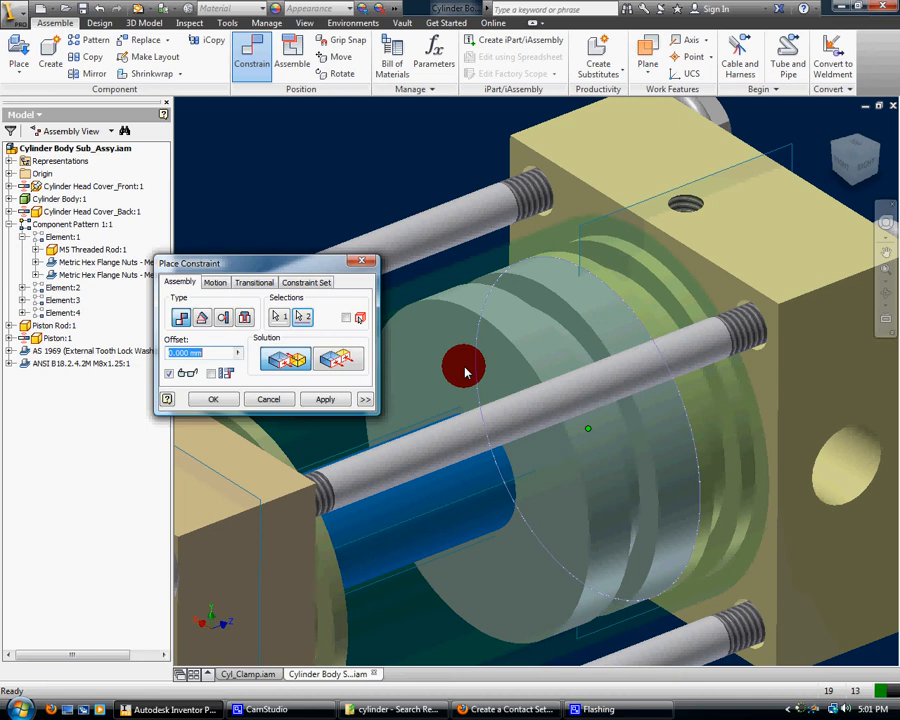
Enable the maximum and minimum limits on the piston's mate constraint and apply it
left_click(365, 399)
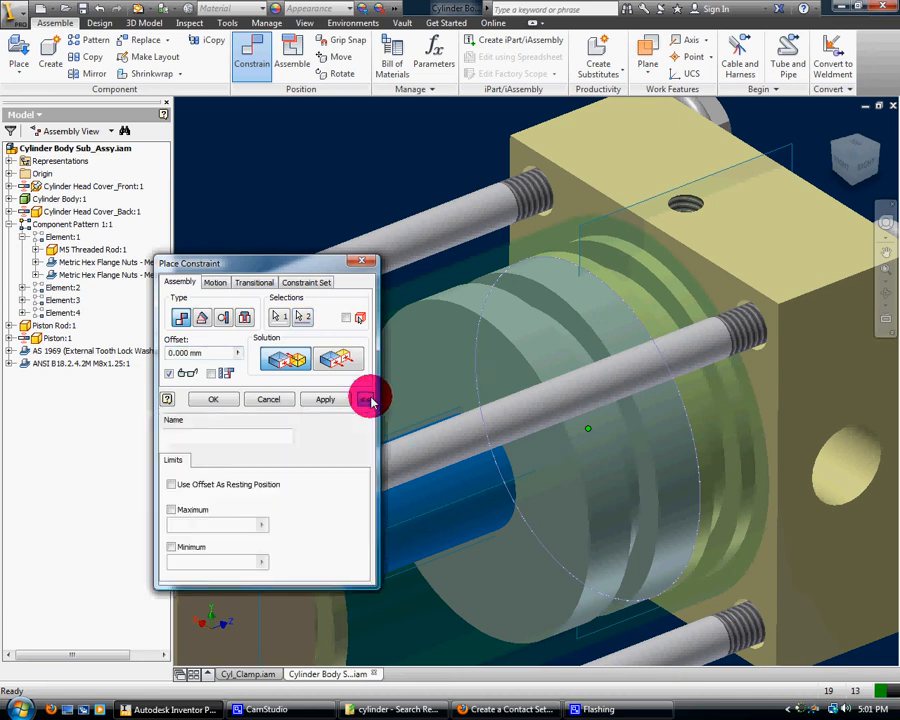
left_click(171, 509)
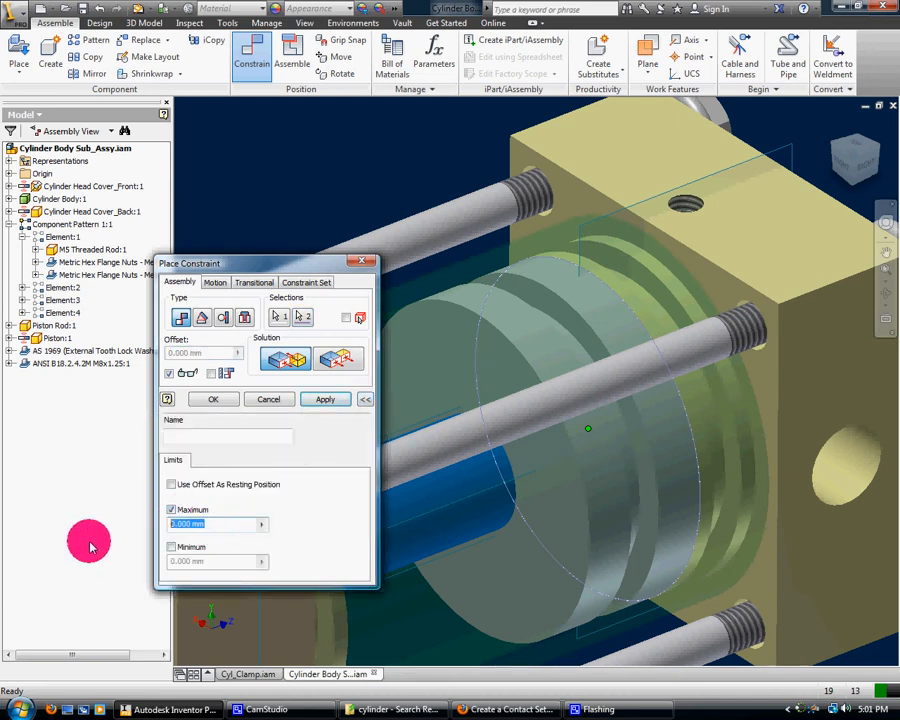
left_click(171, 546)
left_click(310, 400)
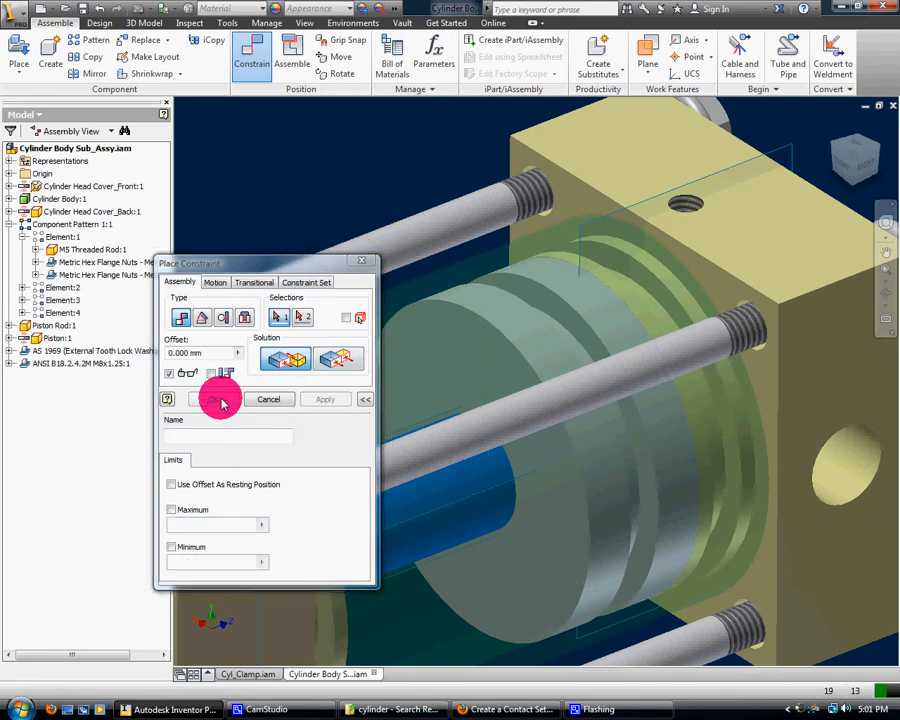
key("Escape")
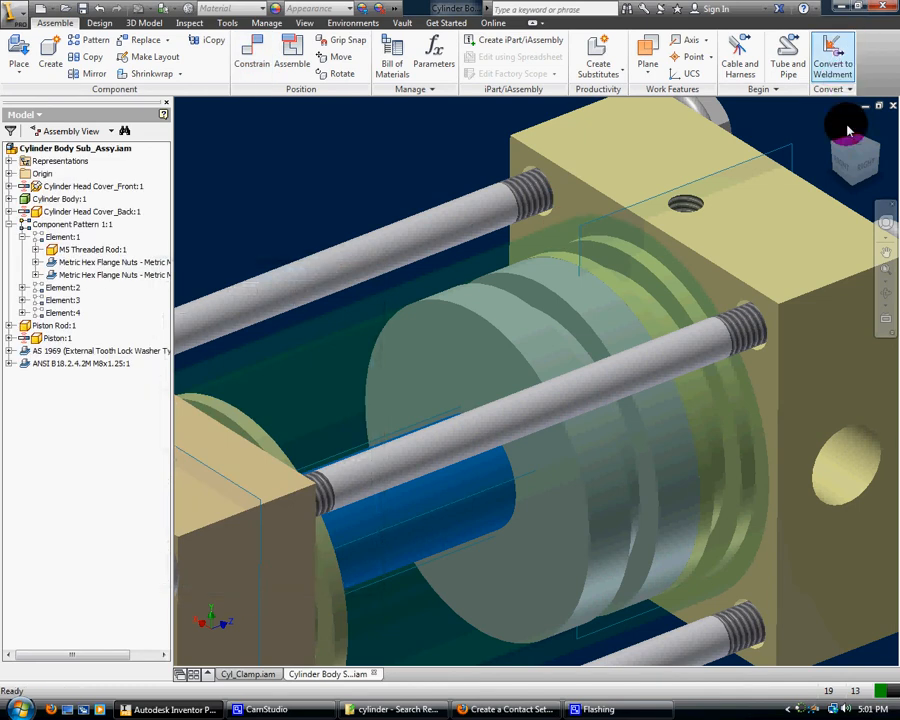
Slide the piston rod in and out of the cylinder to check its limited travel
left_click(834, 127)
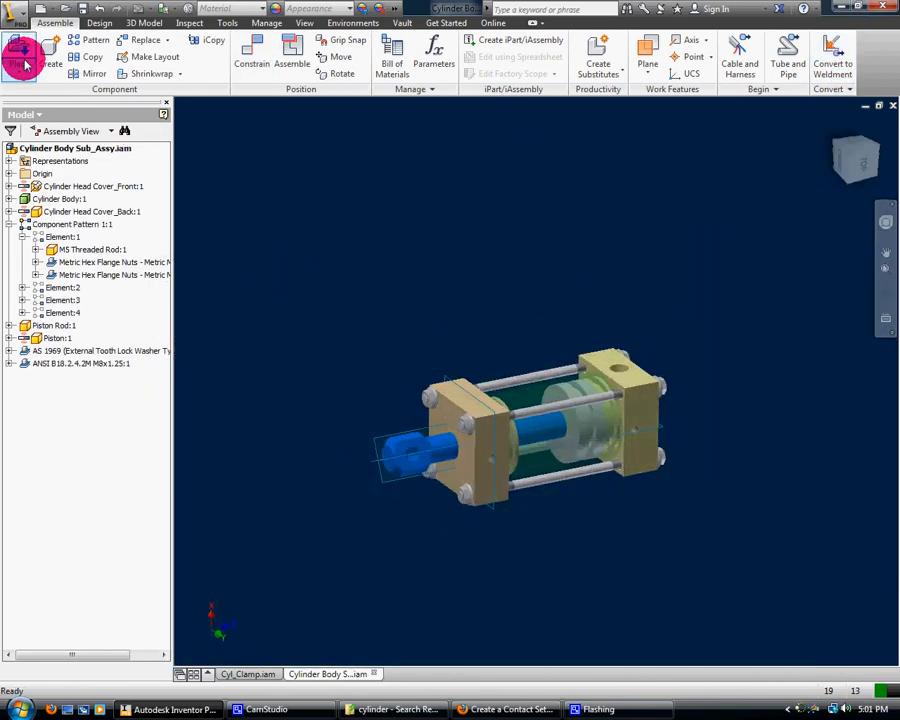
left_click_drag(420, 474, 460, 483)
left_click_drag(380, 480, 500, 446)
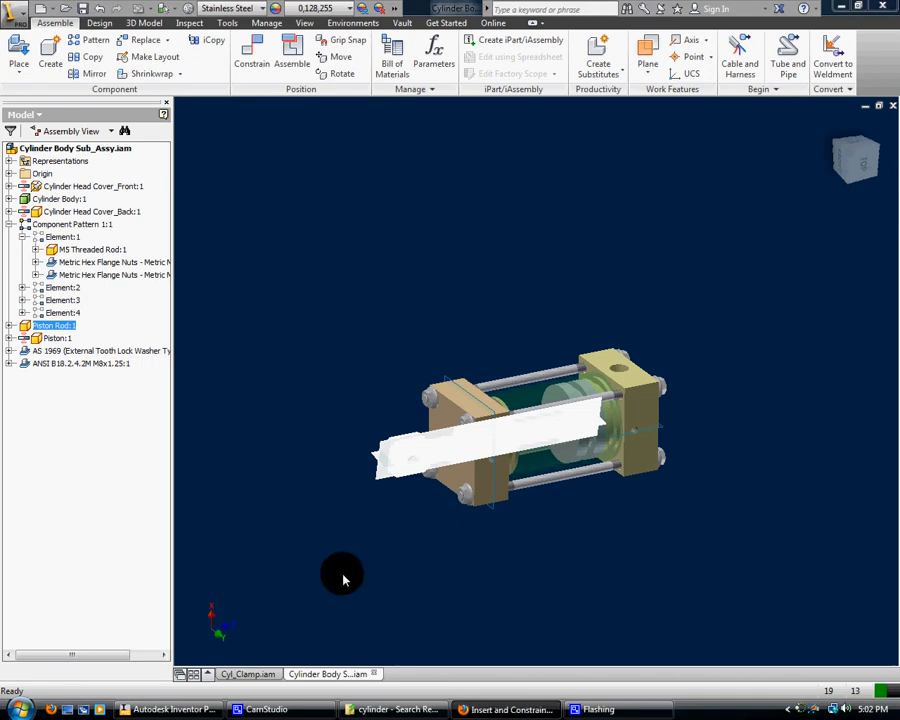
Arrange the Cylinder Body Sub_Assy and Cyl_Clamp windows together with Tile All
left_click(258, 682)
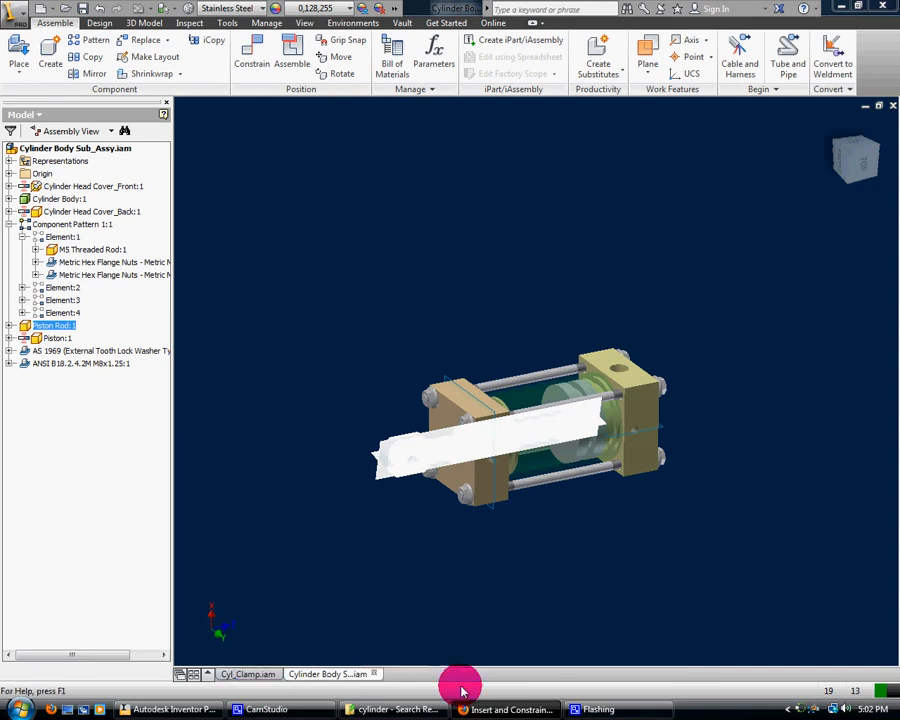
left_click(305, 23)
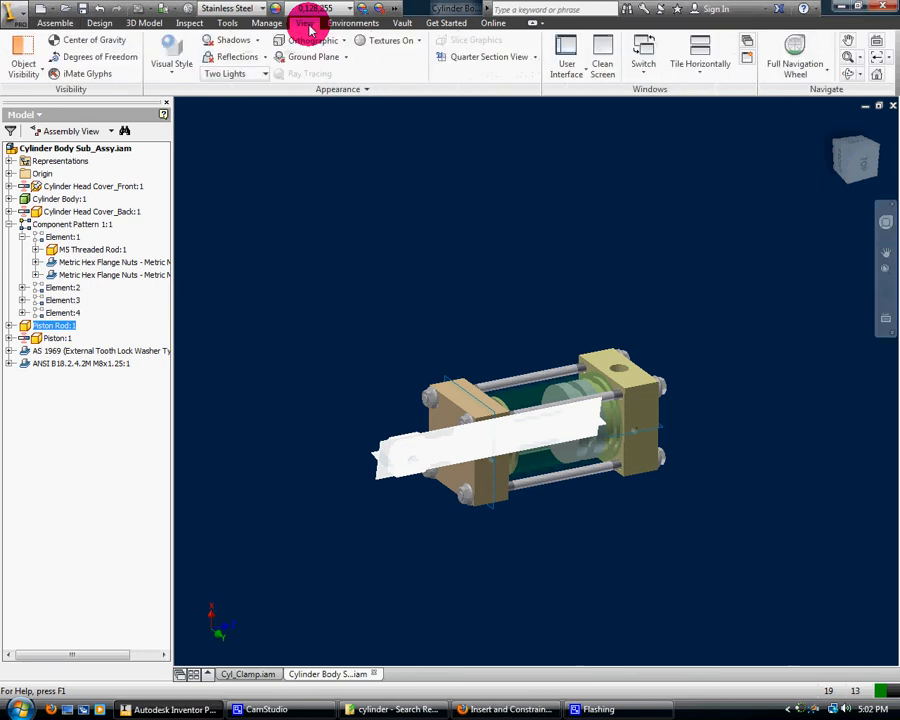
left_click(711, 79)
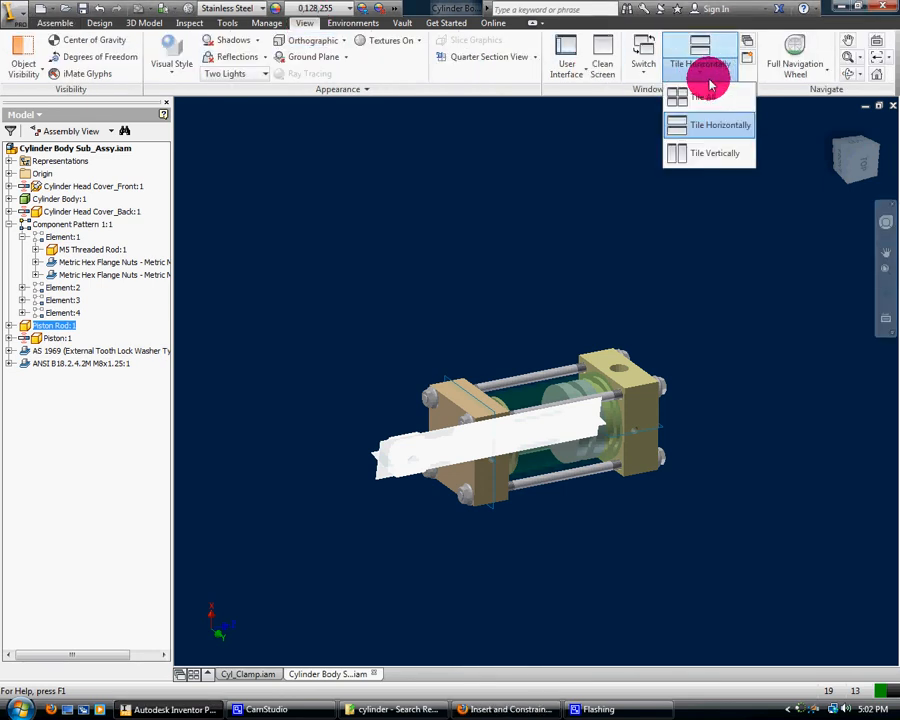
left_click(698, 93)
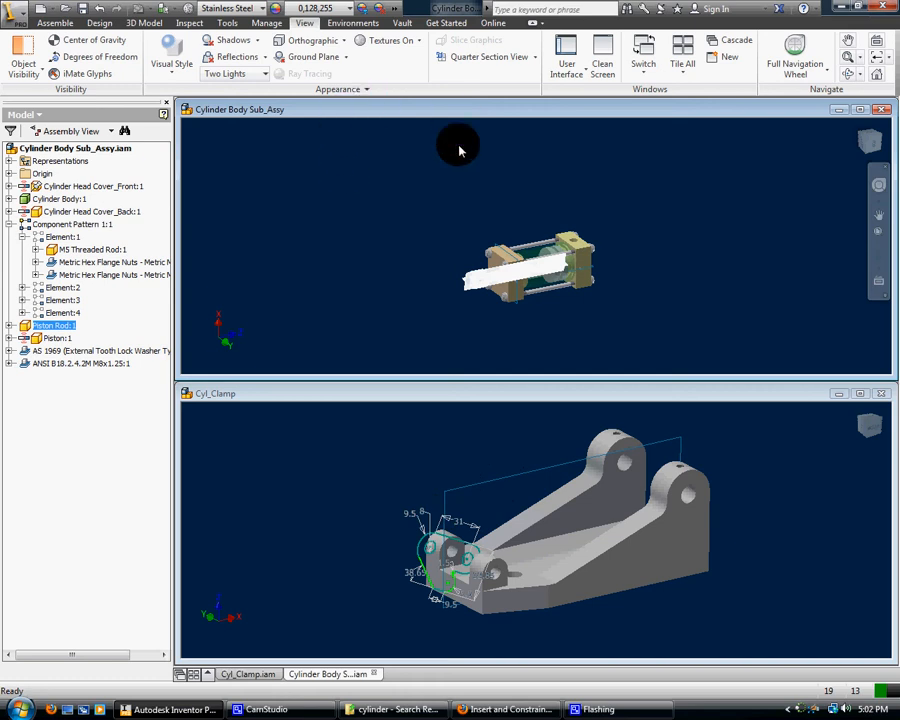
Place the Cylinder Body Sub_Assy into the Cyl_Clamp assembly beside the cylinder base and maximize the Cyl_Clamp window
left_click(23, 152)
left_click(15, 150)
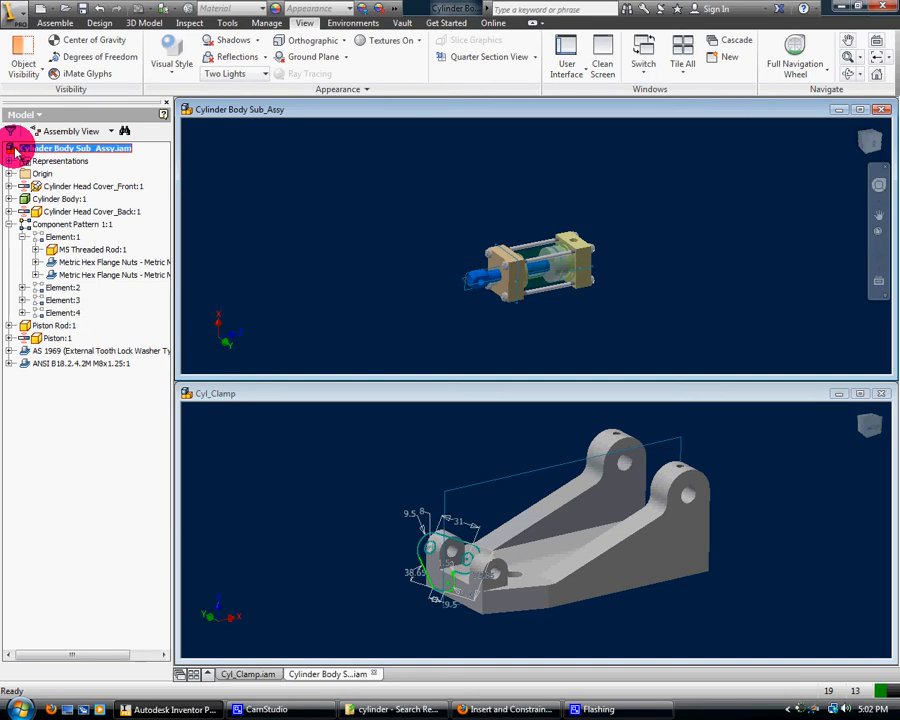
left_click_drag(16, 155, 327, 528)
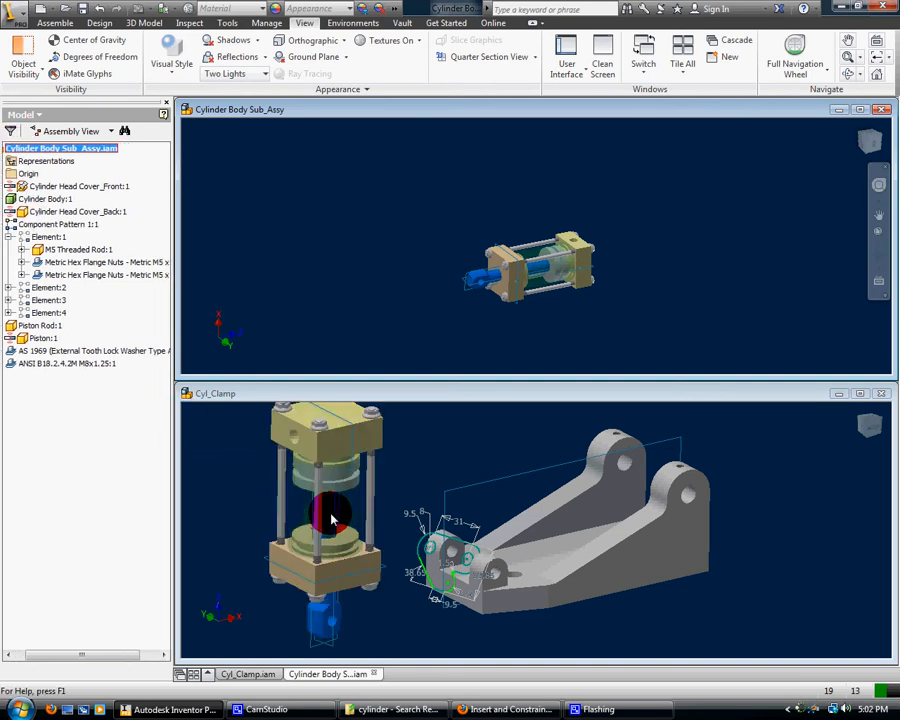
left_click(862, 394)
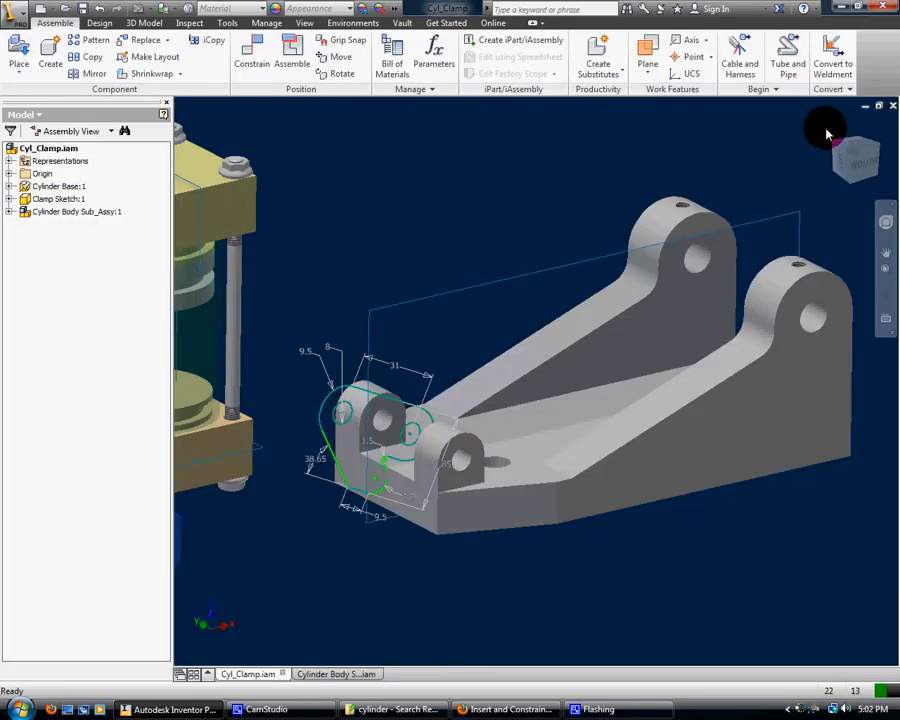
left_click(834, 127)
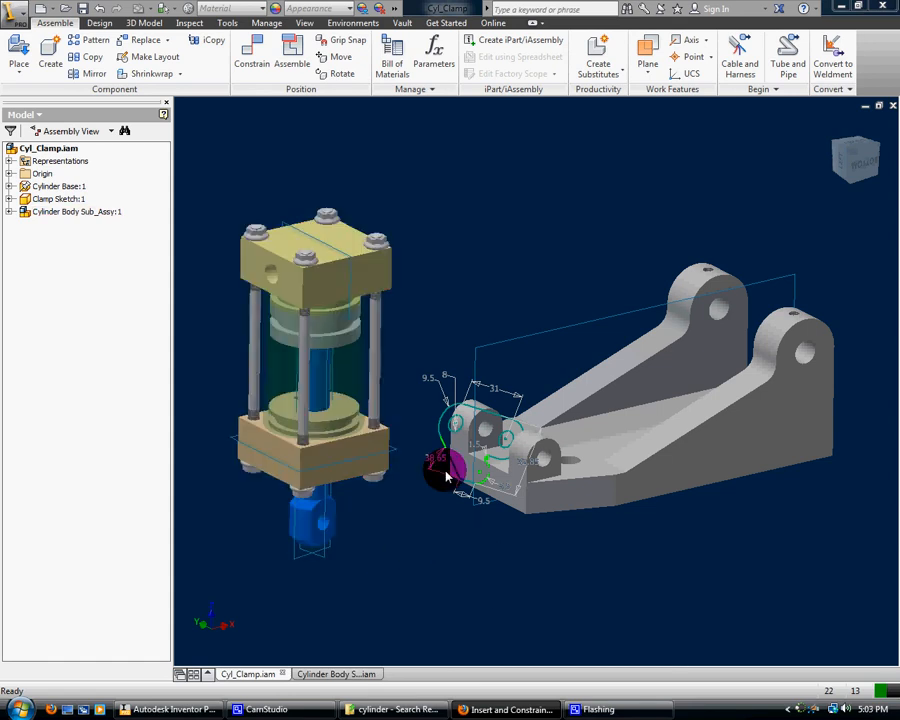
left_click(453, 428)
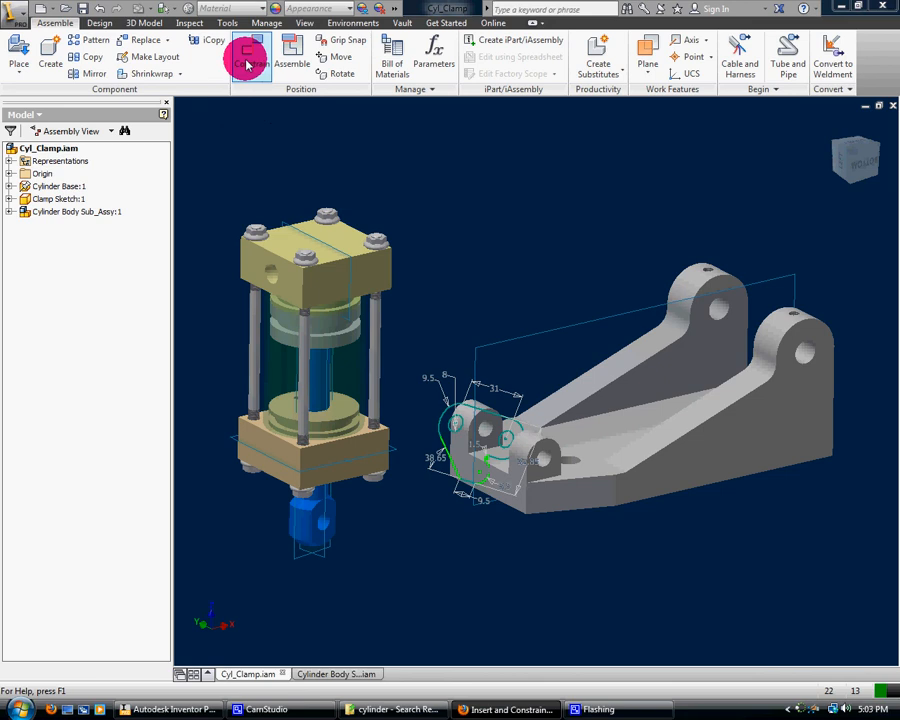
left_click(285, 56)
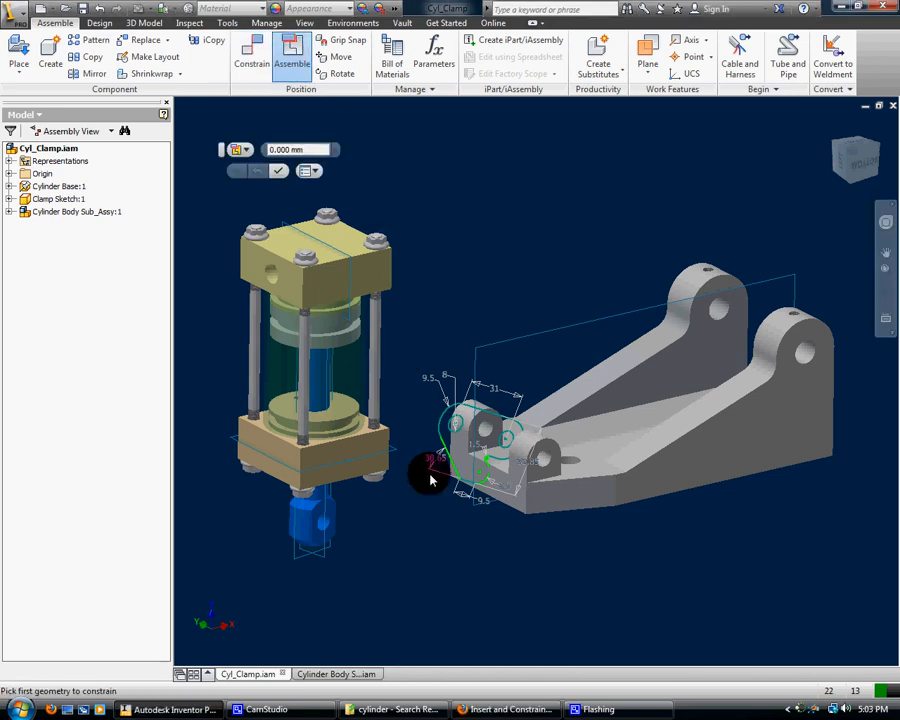
left_click(328, 531)
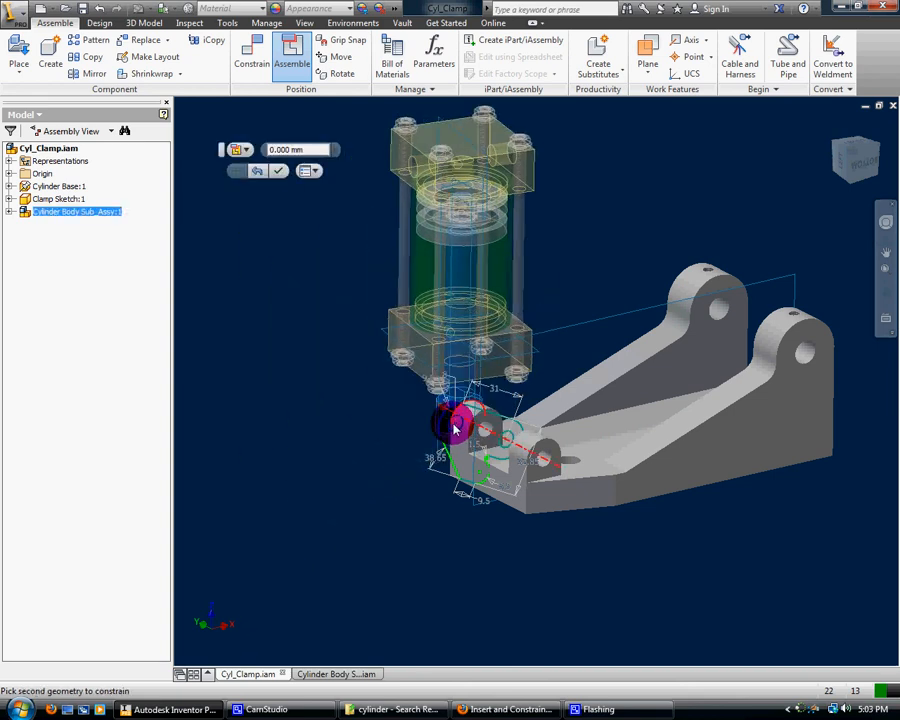
scroll(456, 430, "down", 3)
scroll(456, 425, "up", 8)
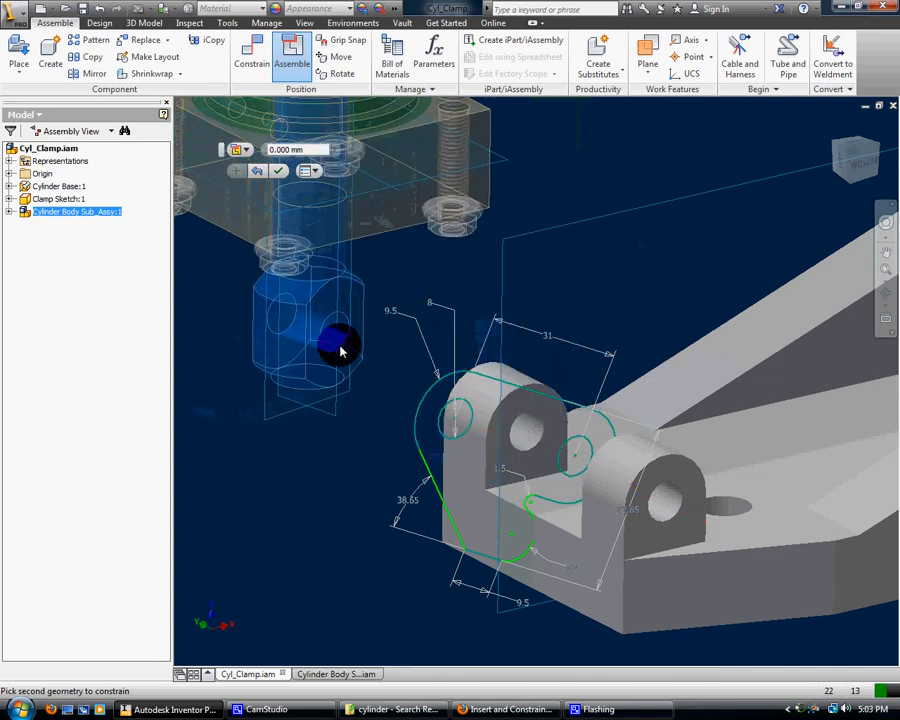
right_click(340, 335)
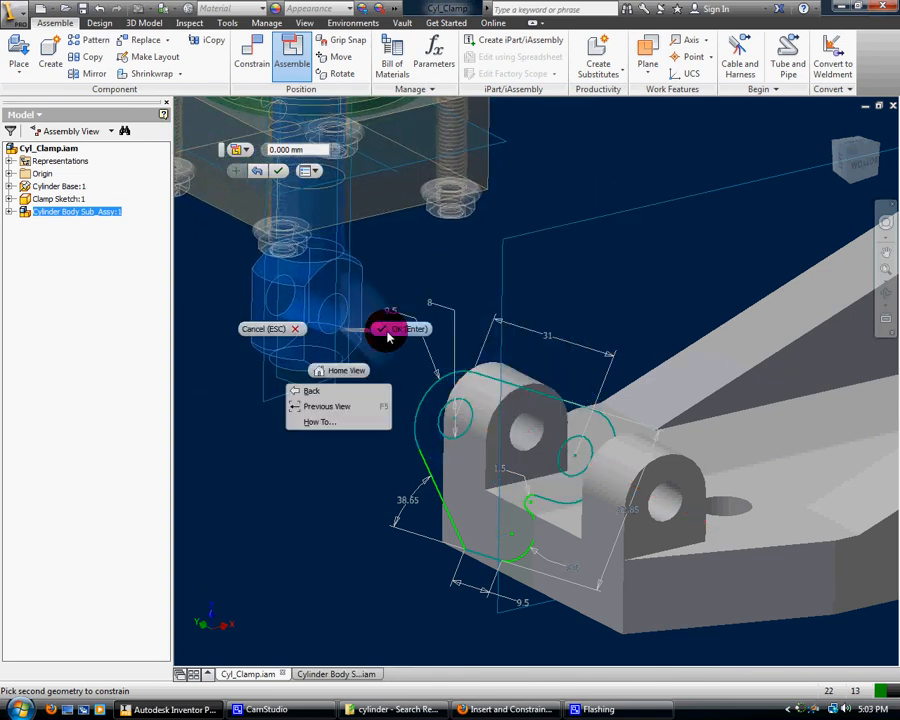
left_click(382, 330)
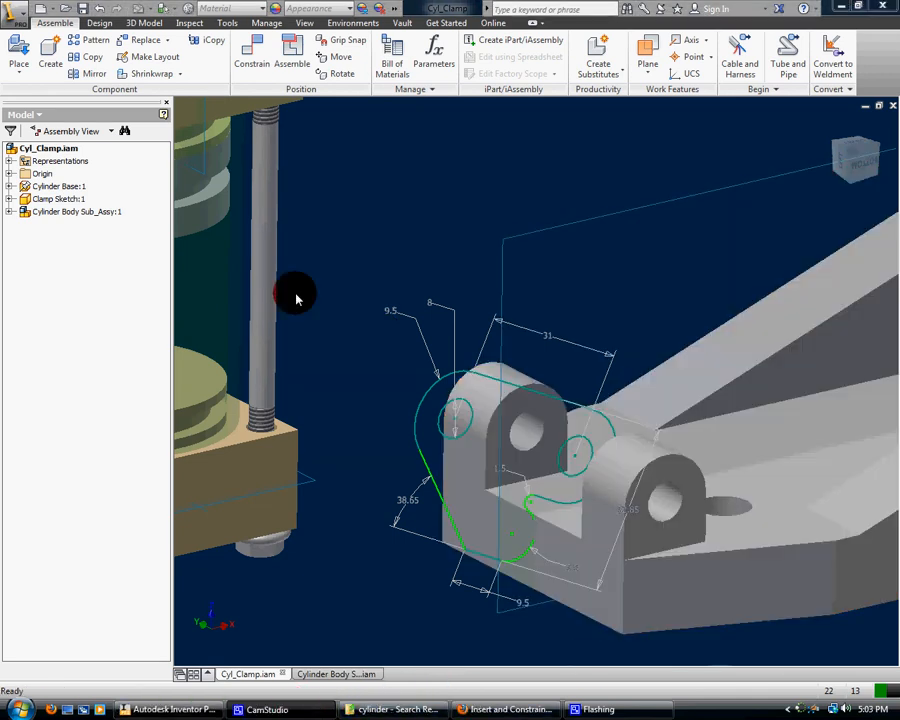
Apply a mate constraint with 0 mm offset between the piston rod end's cross-hole axis and the clamp sketch's 8 mm circle
scroll(408, 158, "down", 4)
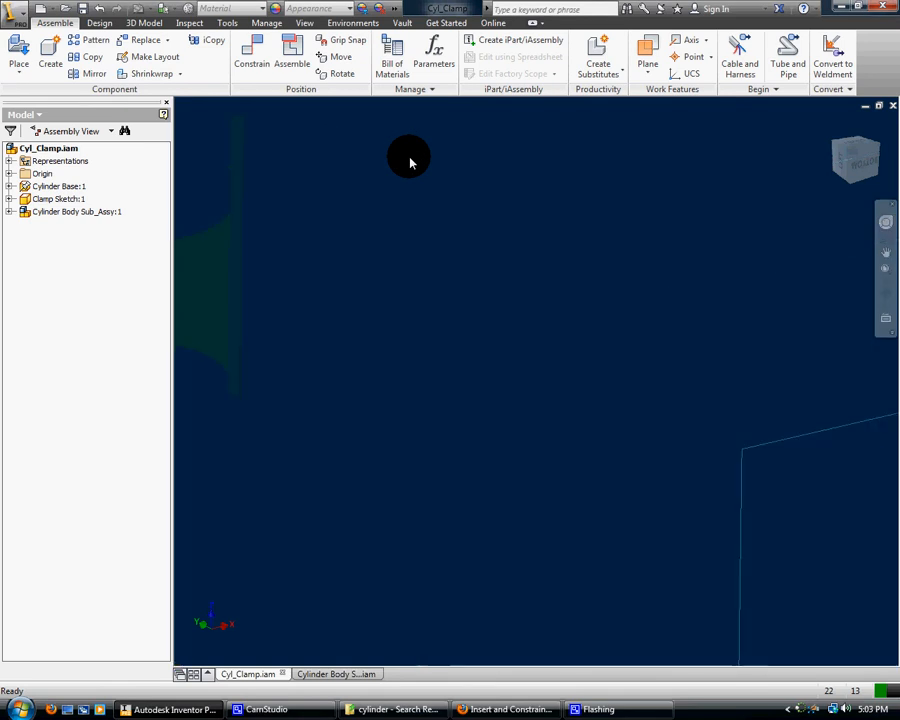
scroll(410, 162, "up", 5)
scroll(410, 160, "up", 4)
scroll(378, 137, "down", 6)
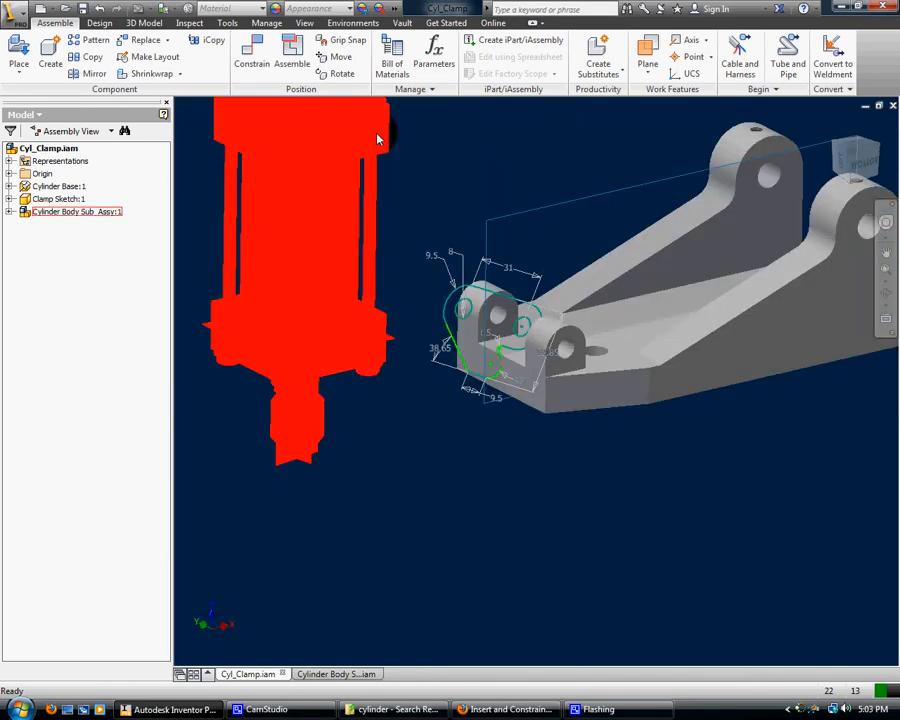
scroll(405, 130, "up", 3)
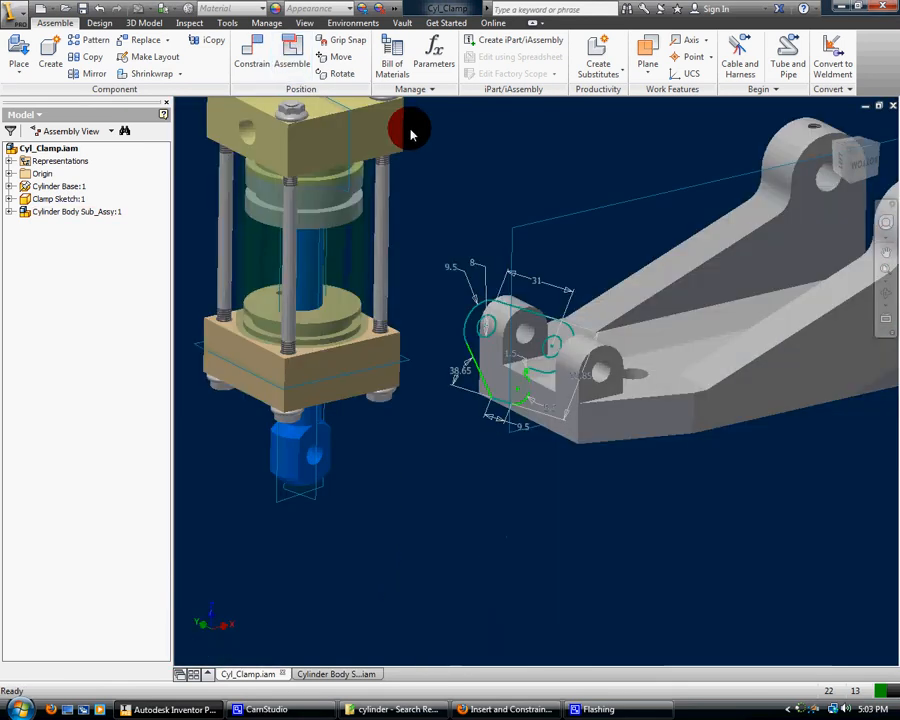
left_click(250, 56)
left_click_drag(317, 259, 492, 468)
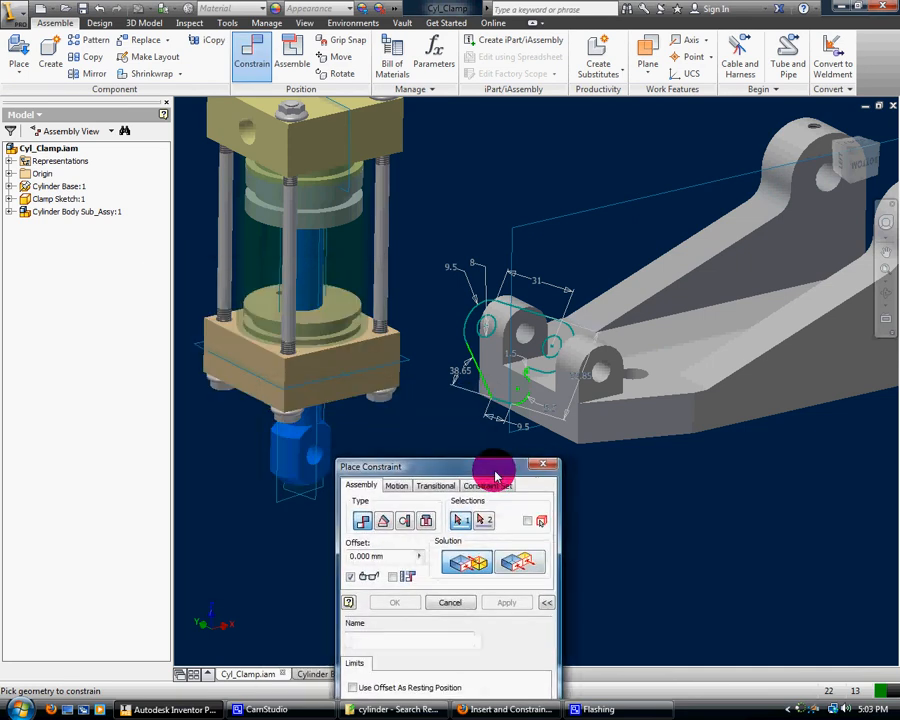
left_click_drag(433, 472, 497, 489)
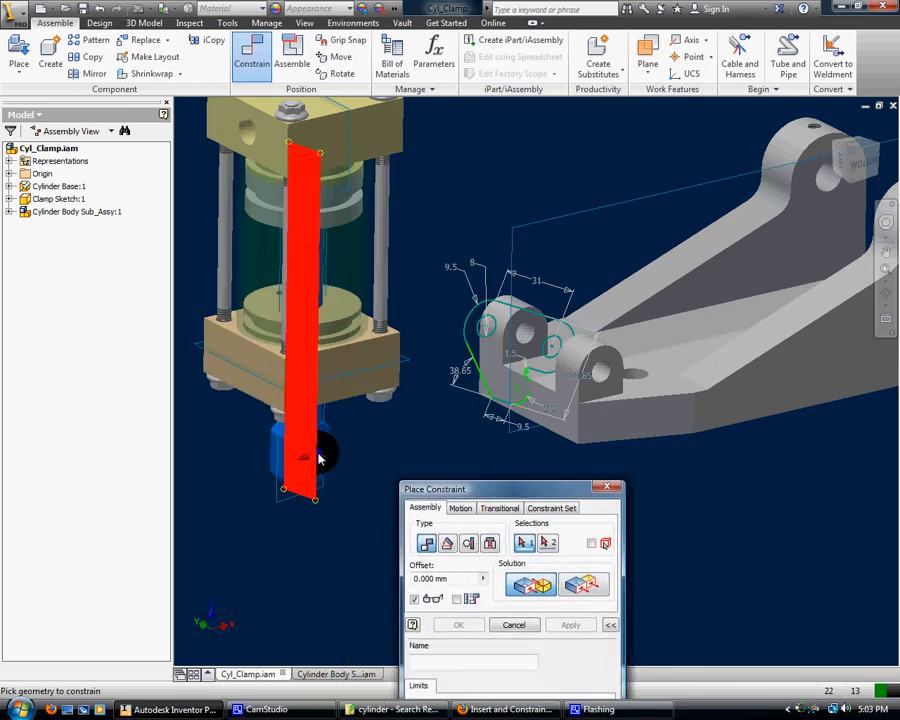
scroll(321, 461, "up", 4)
scroll(321, 461, "down", 5)
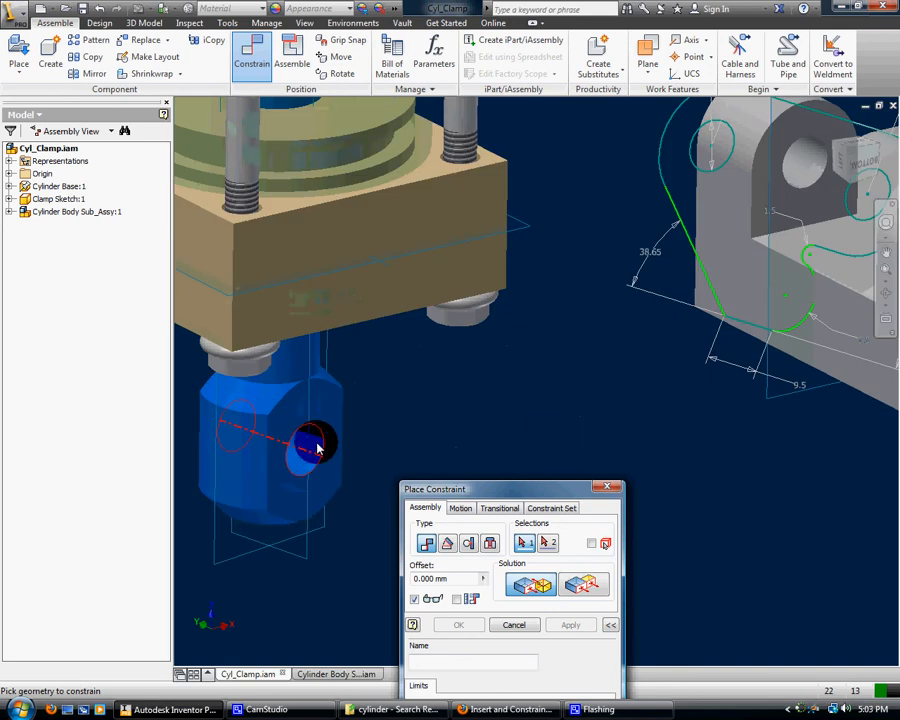
left_click(314, 437)
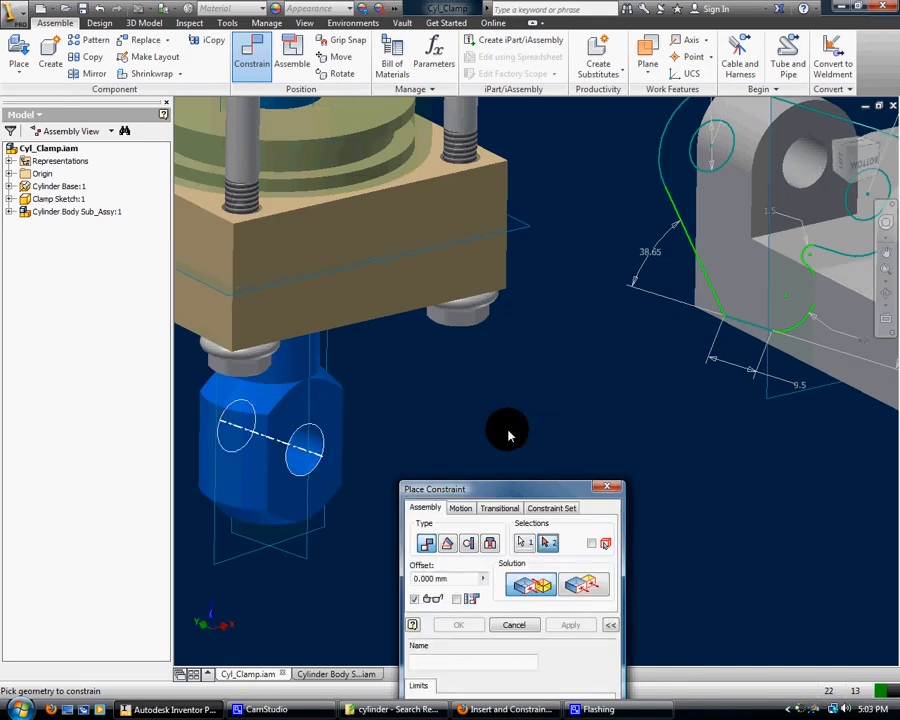
left_click(725, 165)
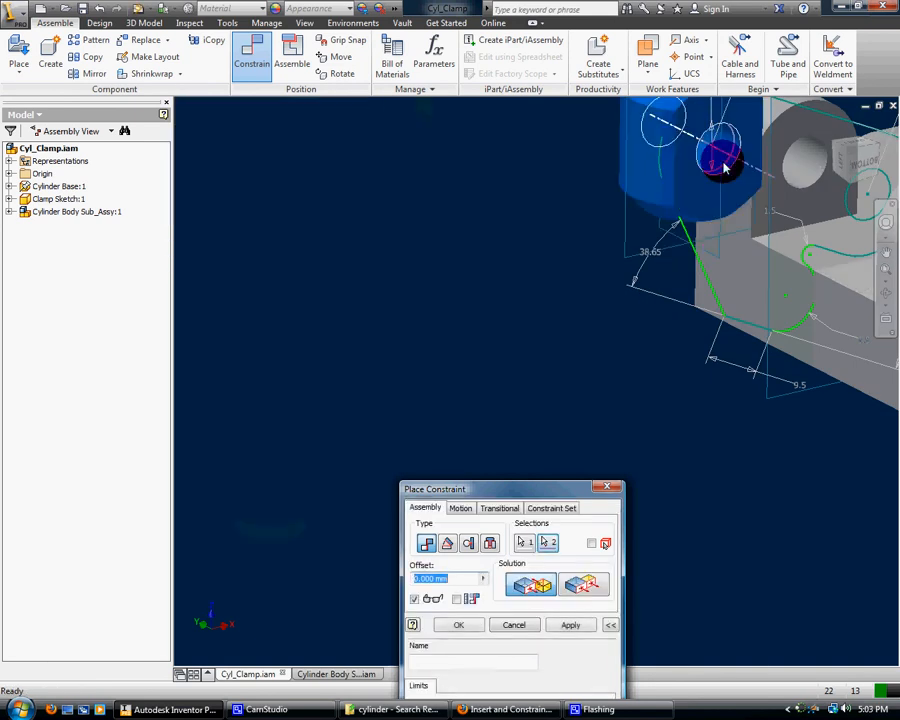
left_click(572, 626)
left_click(833, 127)
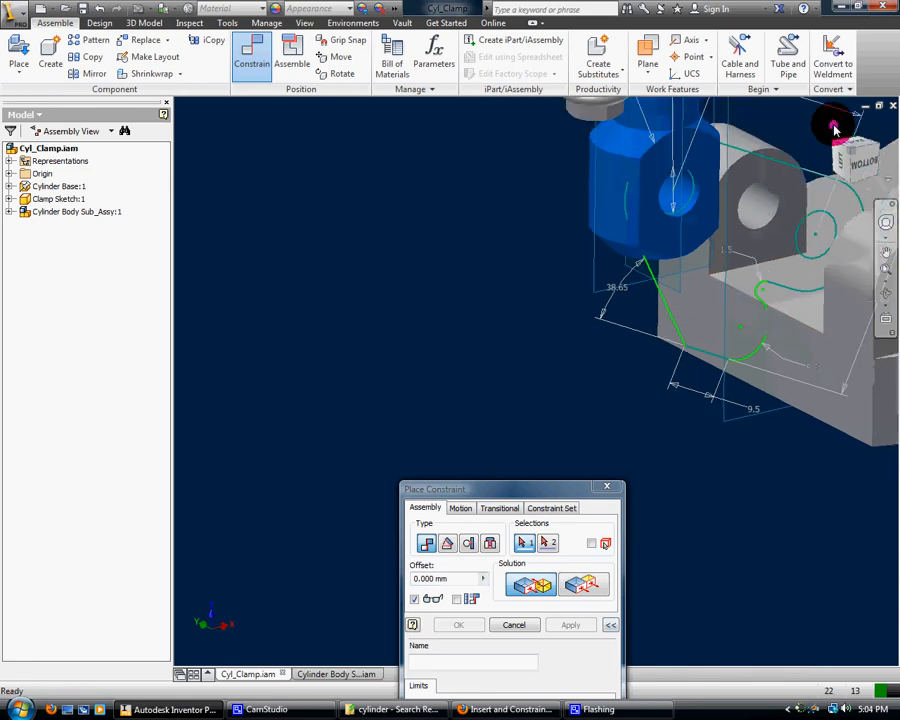
left_click(606, 486)
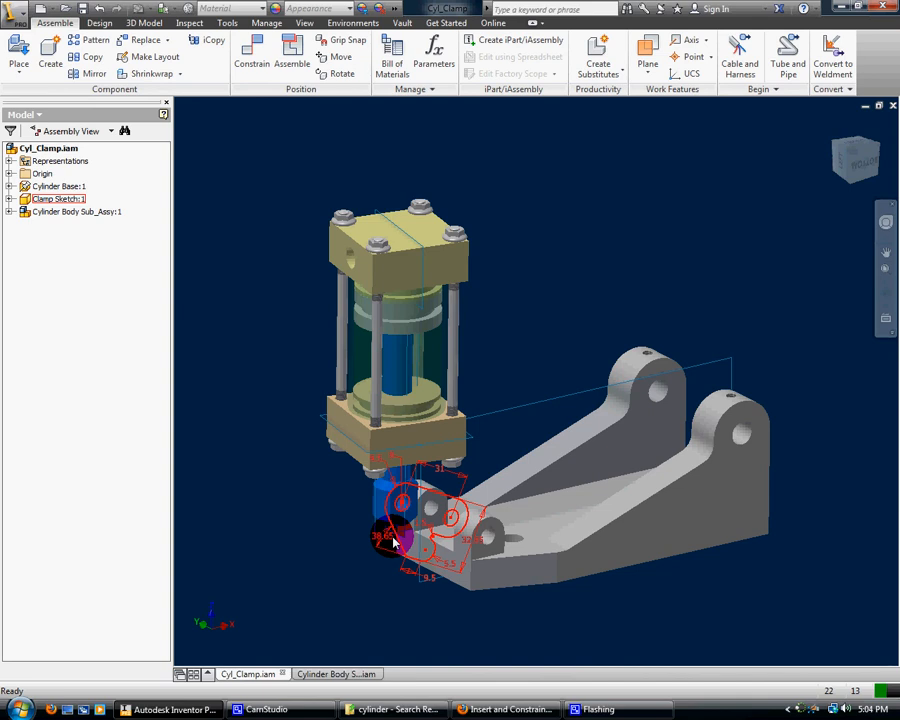
Rotate the clamp sketch on the base to check how the attached cylinder follows
mouse_move(395, 541)
left_mouse_down()
mouse_move(380, 590)
mouse_move(382, 632)
mouse_move(416, 436)
mouse_move(691, 522)
mouse_move(496, 642)
mouse_move(400, 466)
mouse_move(496, 638)
mouse_move(460, 456)
mouse_move(659, 462)
mouse_move(438, 426)
mouse_move(305, 492)
left_mouse_up()
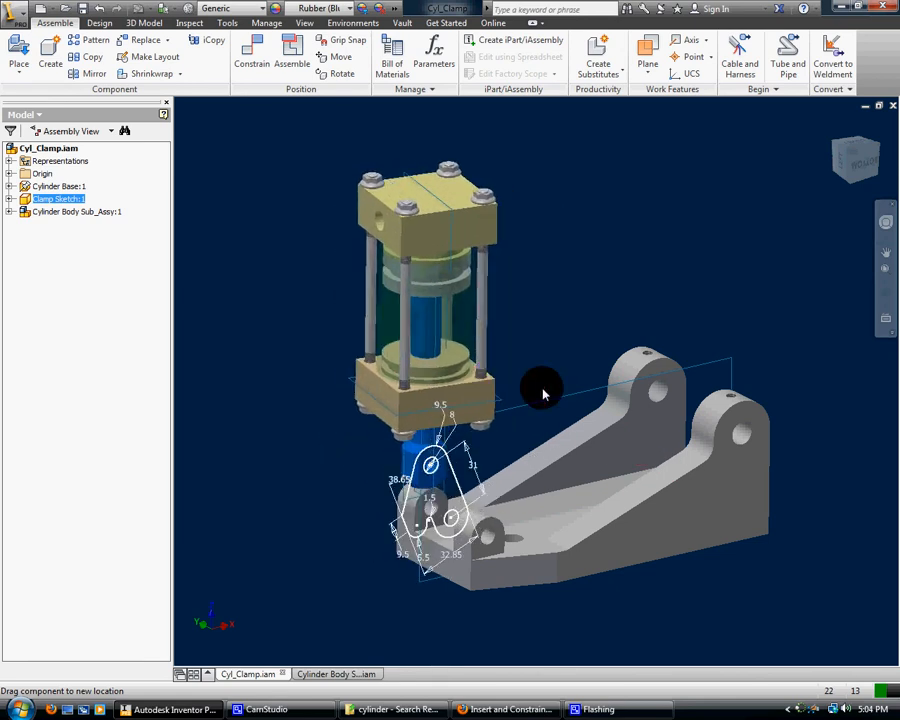
left_click_drag(543, 395, 486, 422)
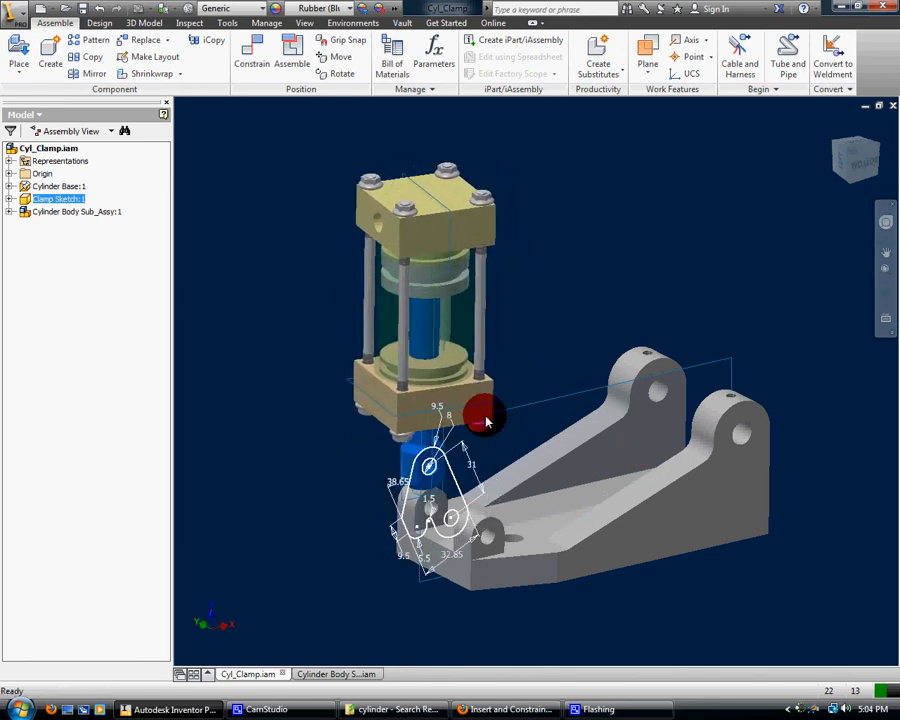
key("alt+Tab")
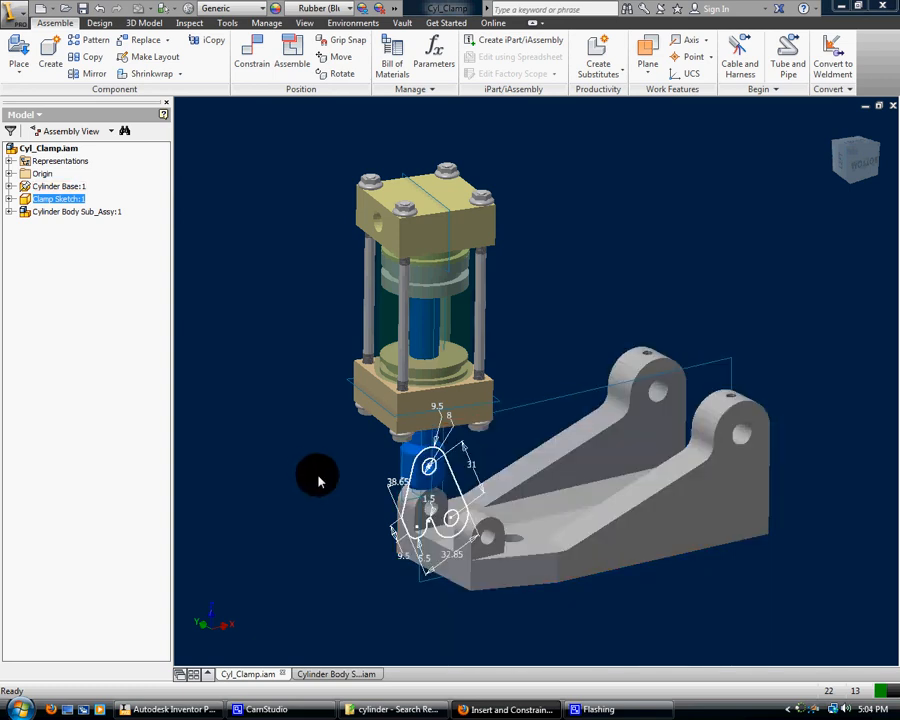
Make the Cylinder Body Sub_Assy flexible and swing the clamp sketch toward the rear of the base
left_click(10, 212)
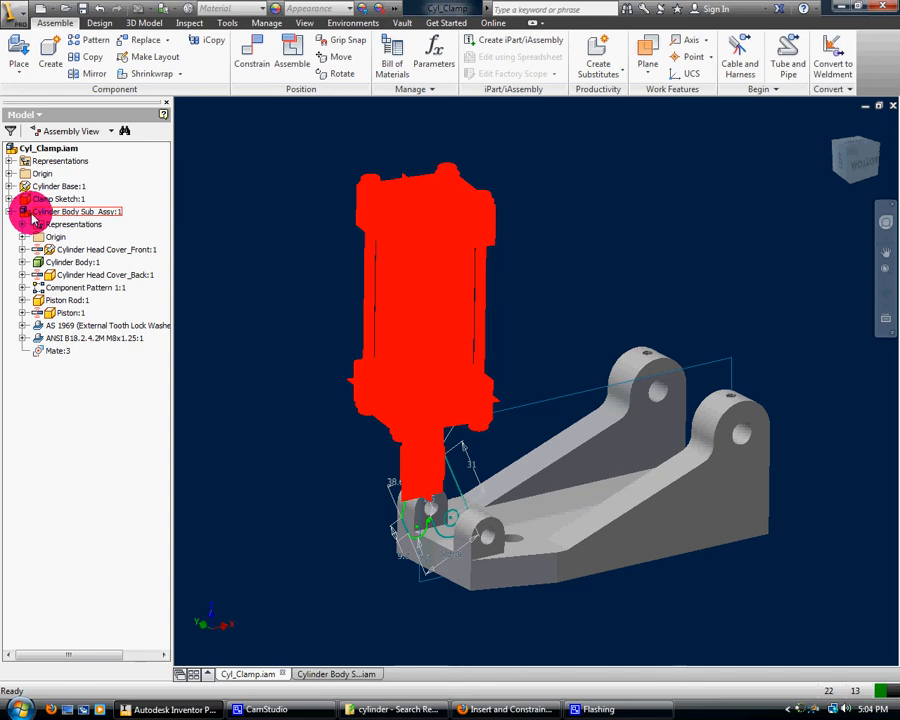
right_click(33, 219)
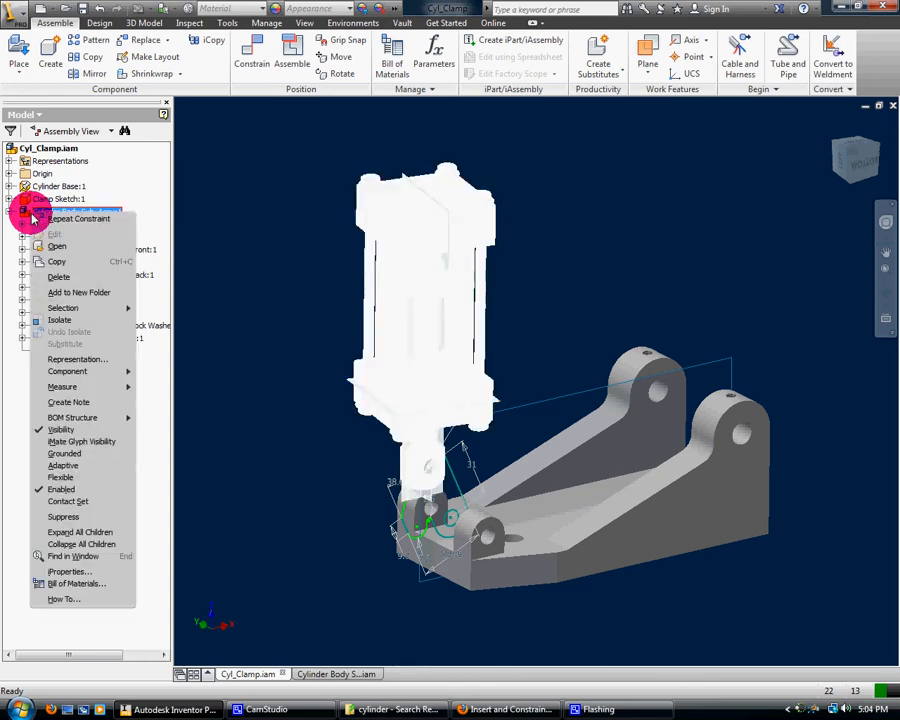
left_click(55, 477)
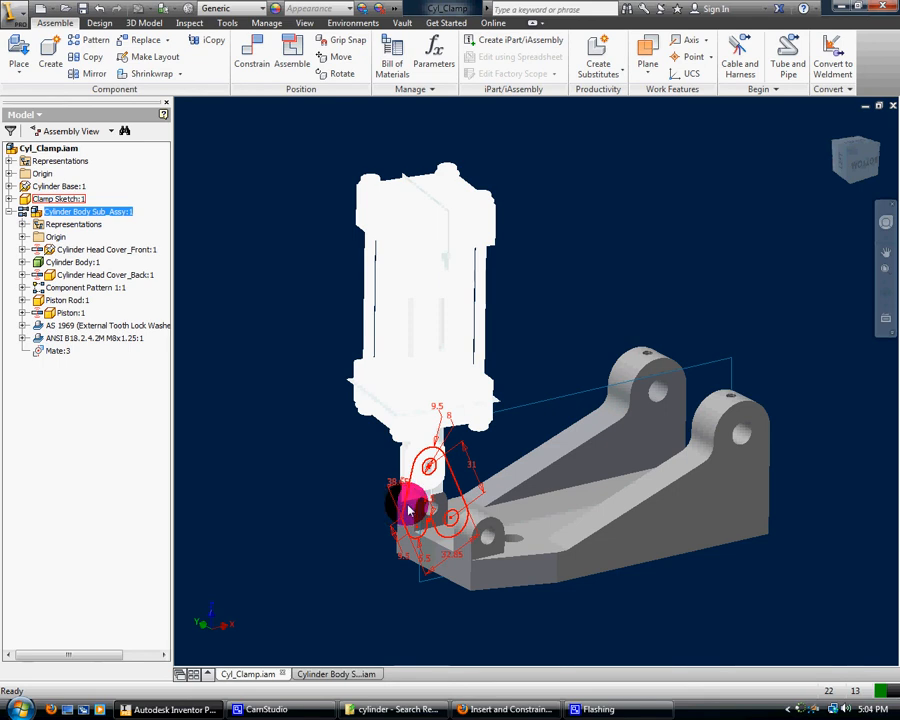
mouse_move(401, 527)
left_mouse_down()
mouse_move(516, 408)
mouse_move(627, 383)
mouse_move(561, 300)
mouse_move(205, 326)
mouse_move(137, 490)
mouse_move(500, 562)
mouse_move(737, 494)
mouse_move(422, 573)
mouse_move(492, 325)
mouse_move(700, 197)
mouse_move(412, 358)
mouse_move(157, 603)
mouse_move(211, 639)
mouse_move(652, 213)
mouse_move(416, 341)
left_mouse_up()
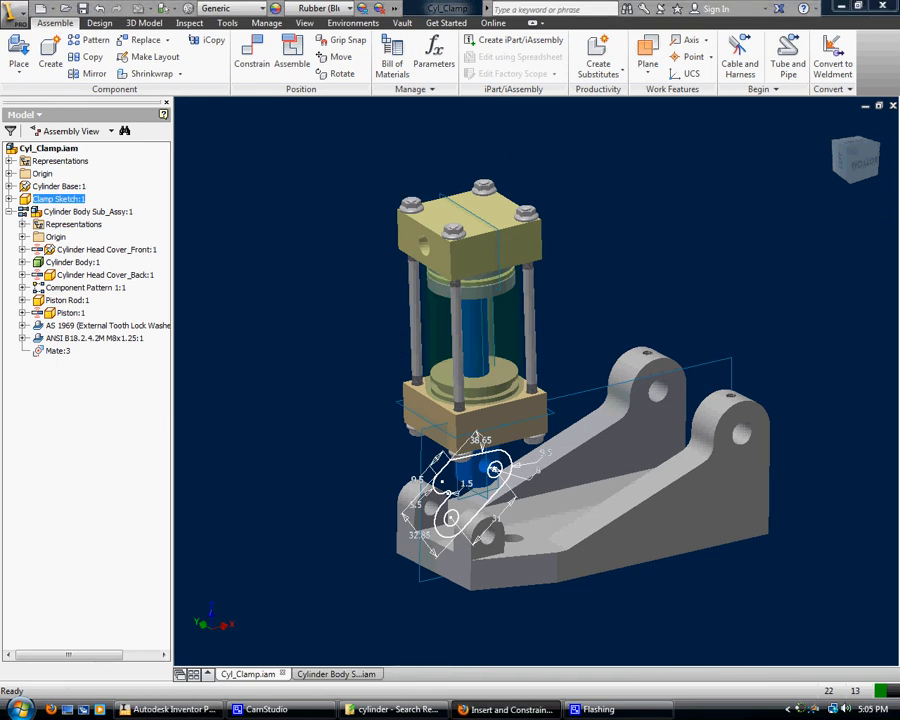
Try mating the back head cover's side hole axis to the base's rear lug hole, and undo the constraint
left_click(251, 56)
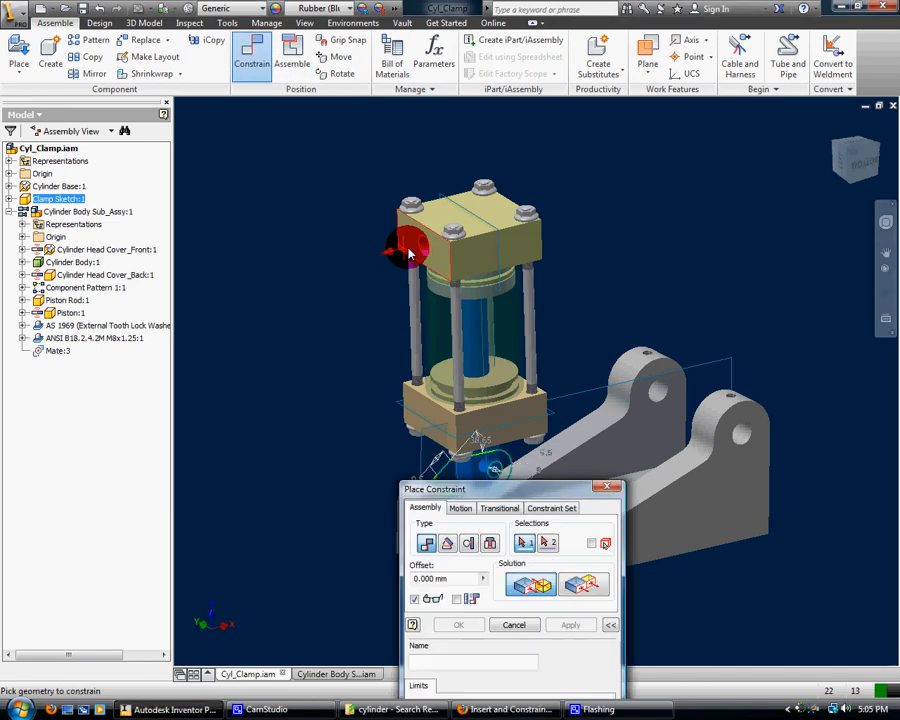
left_click(425, 249)
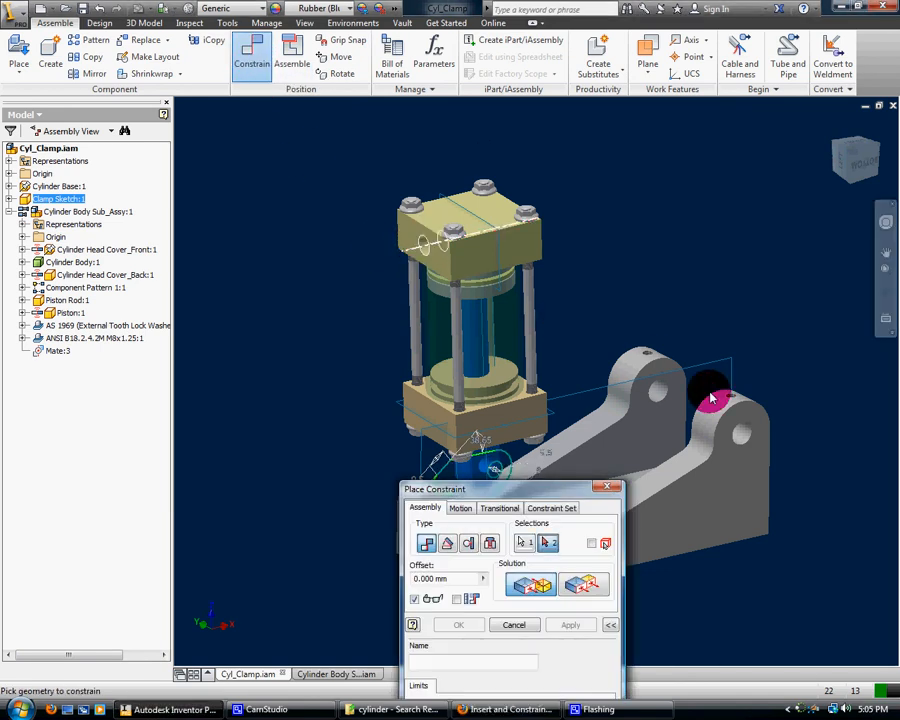
left_click(744, 432)
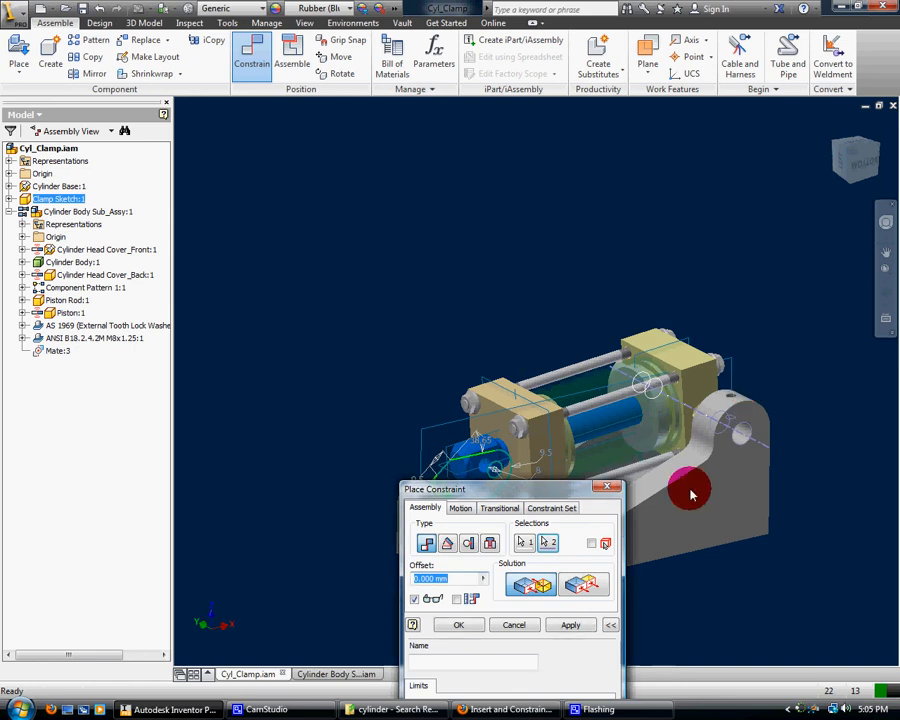
left_click(583, 624)
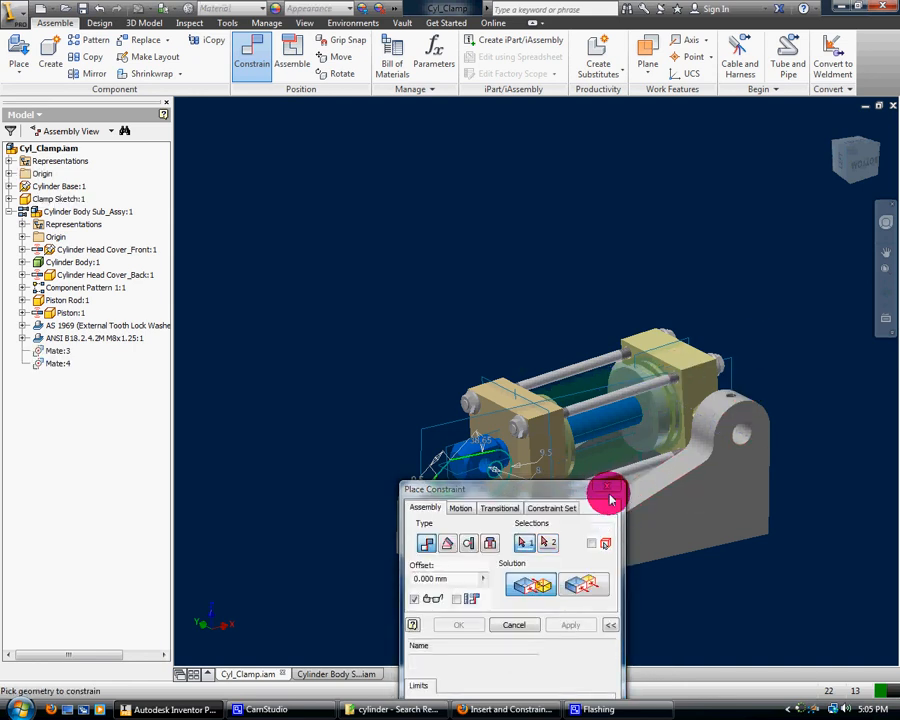
left_click(606, 486)
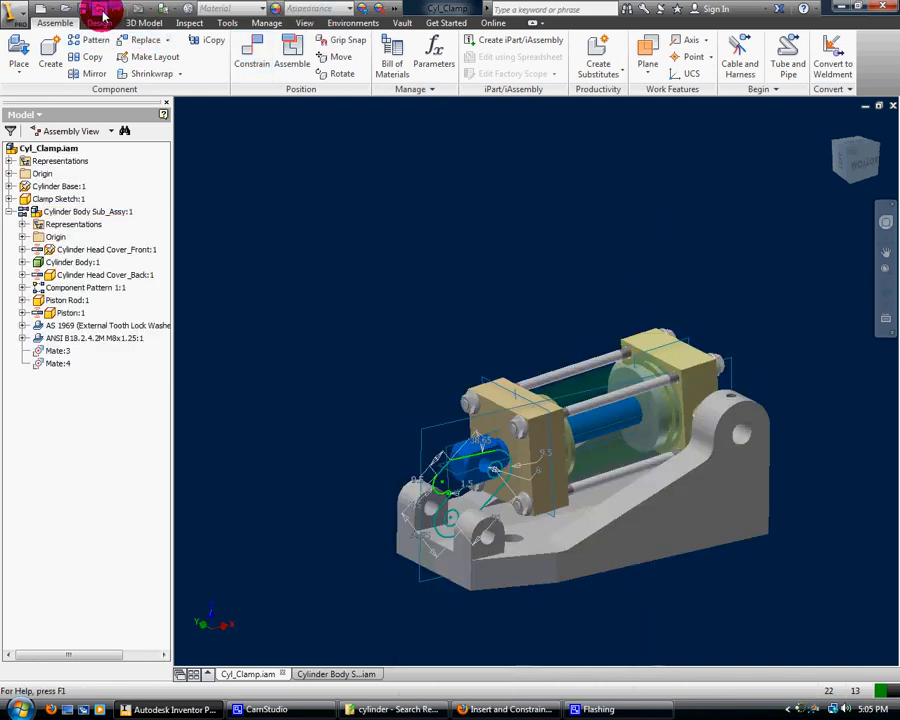
left_click(99, 8)
Mate the back head cover's side hole axis to the base's rear lug hole axis with a 0 mm offset
left_click(250, 58)
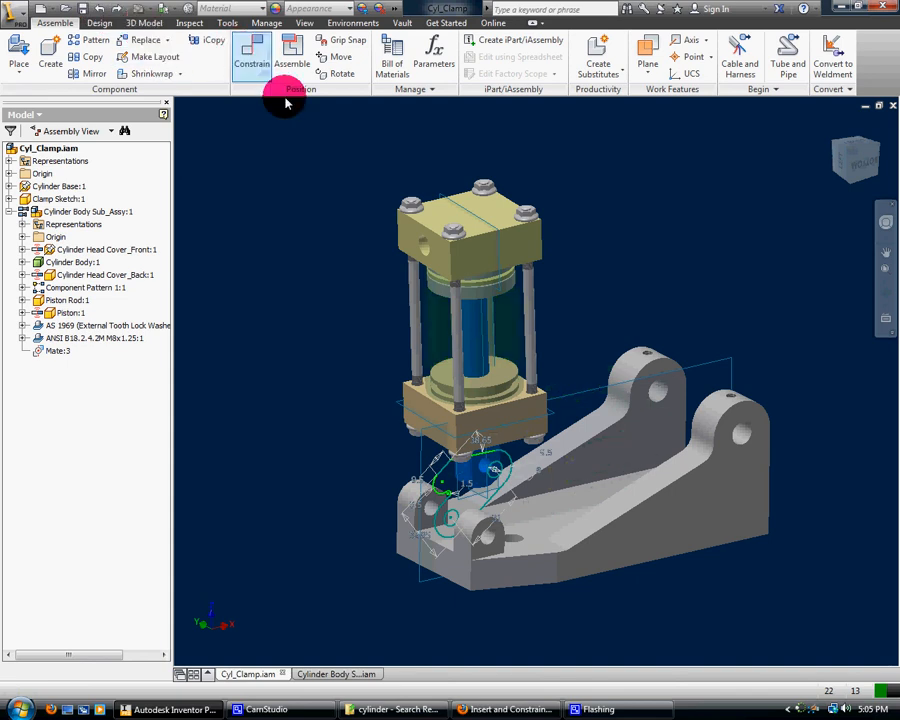
left_click(424, 249)
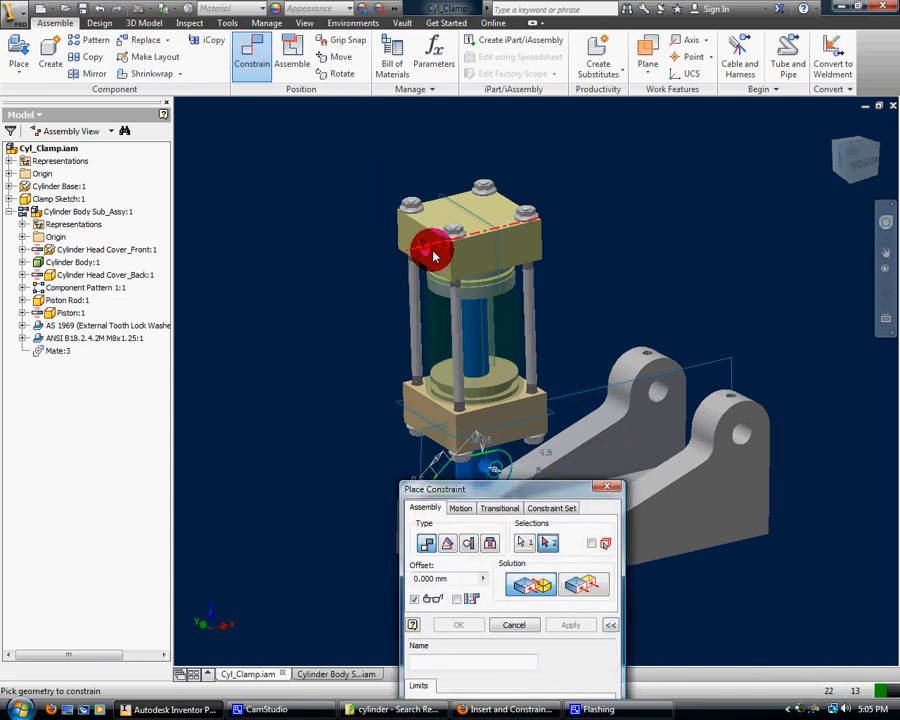
left_click(741, 437)
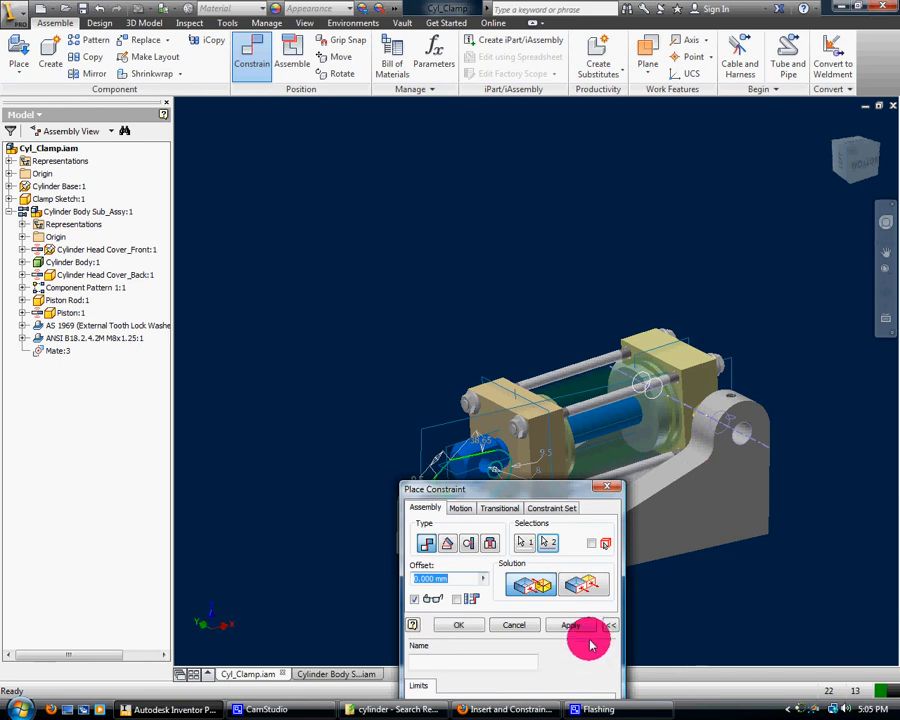
left_click(572, 626)
left_click(607, 486)
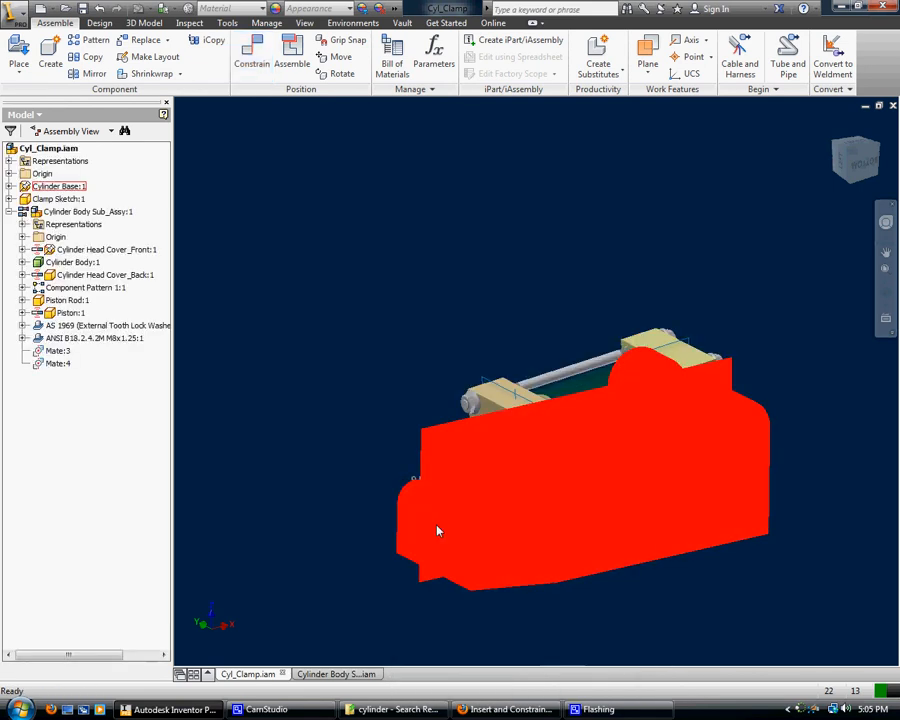
Swing the clamp sketch back and forth on the base to check how the piston rod and cylinder move
mouse_move(428, 476)
left_mouse_down()
mouse_move(390, 526)
mouse_move(381, 645)
mouse_move(416, 569)
mouse_move(487, 490)
mouse_move(585, 503)
mouse_move(599, 396)
mouse_move(323, 442)
mouse_move(350, 611)
mouse_move(583, 580)
mouse_move(625, 517)
mouse_move(603, 503)
mouse_move(520, 278)
mouse_move(464, 494)
mouse_move(315, 466)
mouse_move(396, 573)
mouse_move(565, 524)
mouse_move(677, 418)
mouse_move(699, 368)
mouse_move(699, 522)
mouse_move(511, 569)
mouse_move(390, 366)
left_mouse_up()
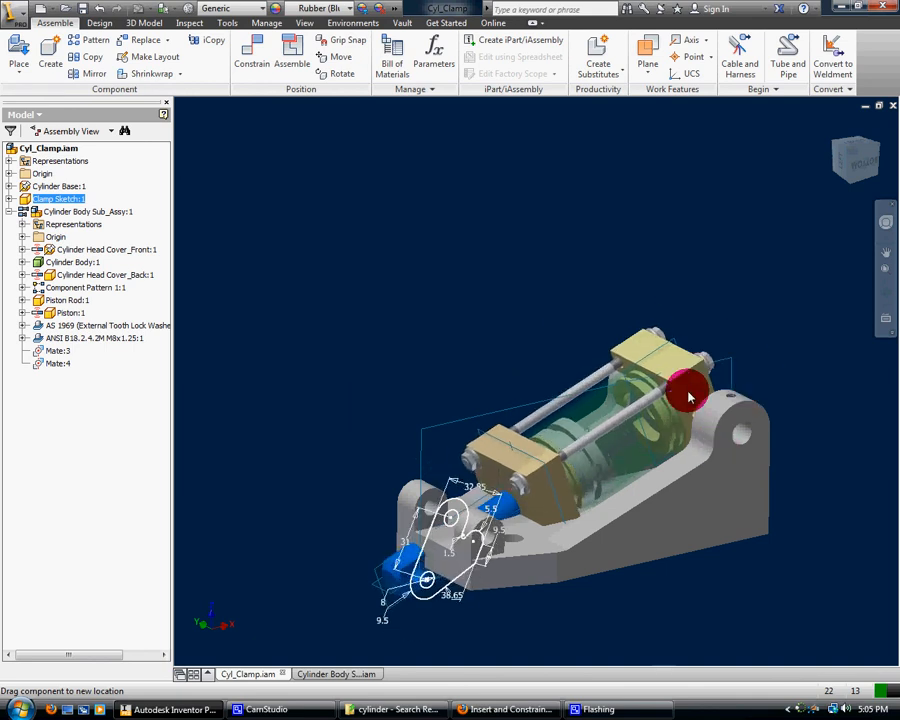
mouse_move(689, 398)
left_mouse_down()
mouse_move(382, 448)
mouse_move(400, 530)
left_mouse_up()
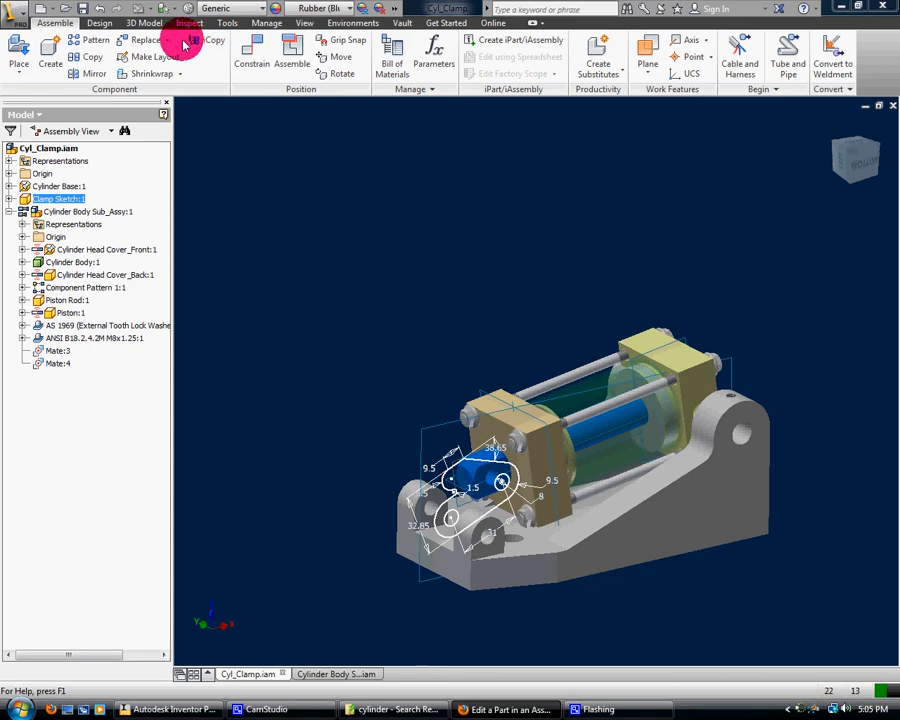
Save the Cyl_Clamp assembly and all its dependent files, accepting their migration to the current release format
left_click(84, 10)
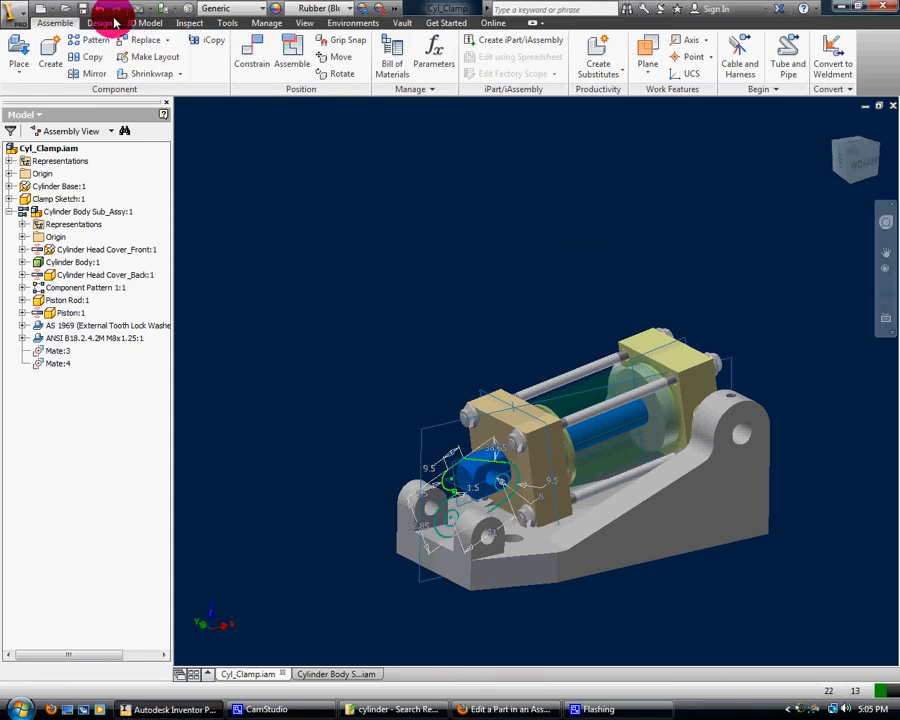
left_click(524, 434)
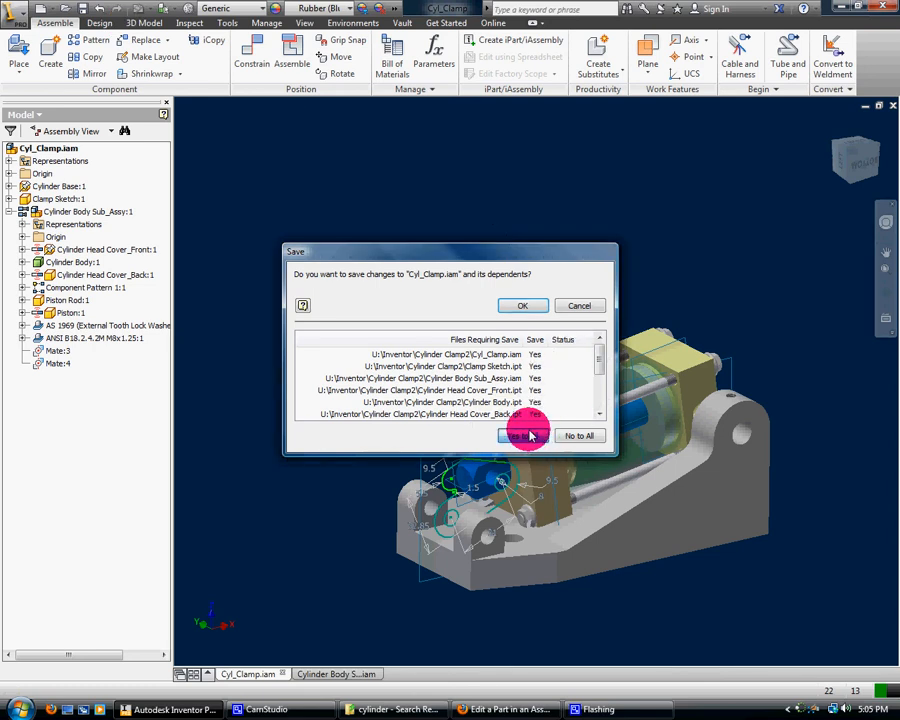
left_click(538, 308)
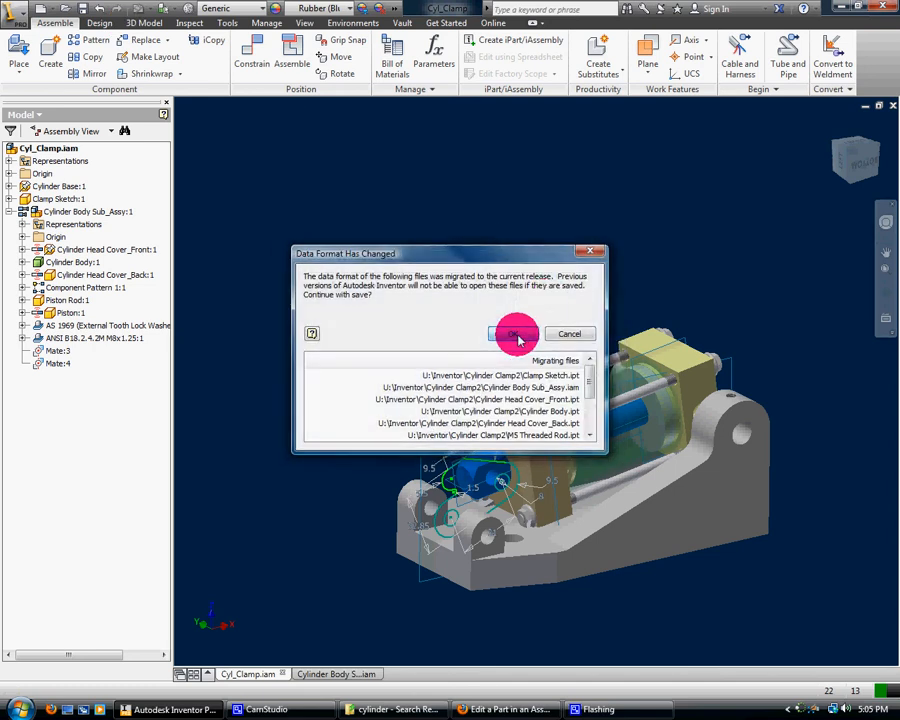
left_click(519, 332)
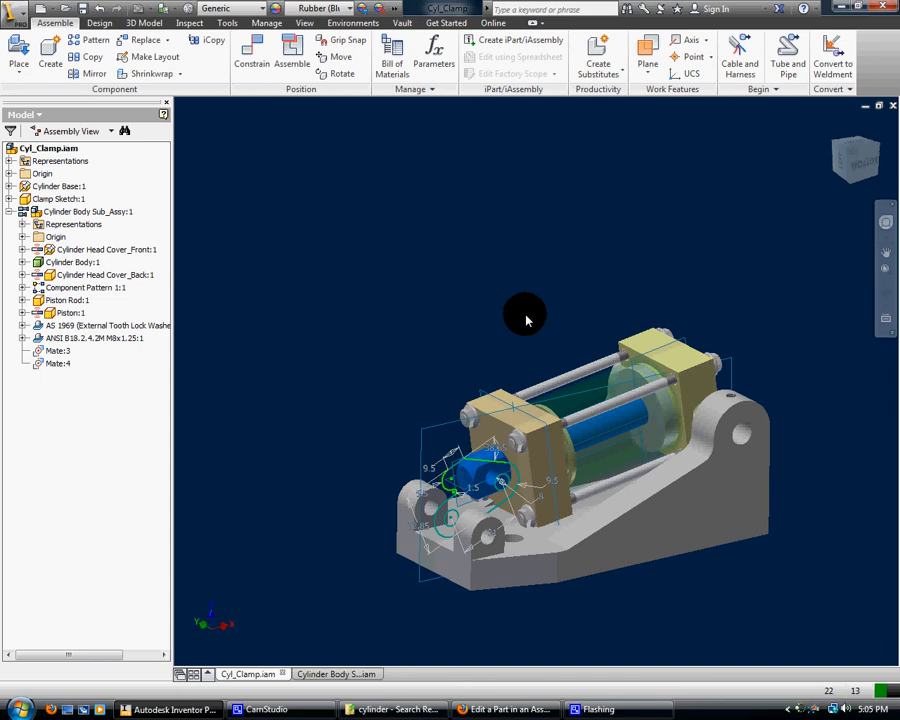